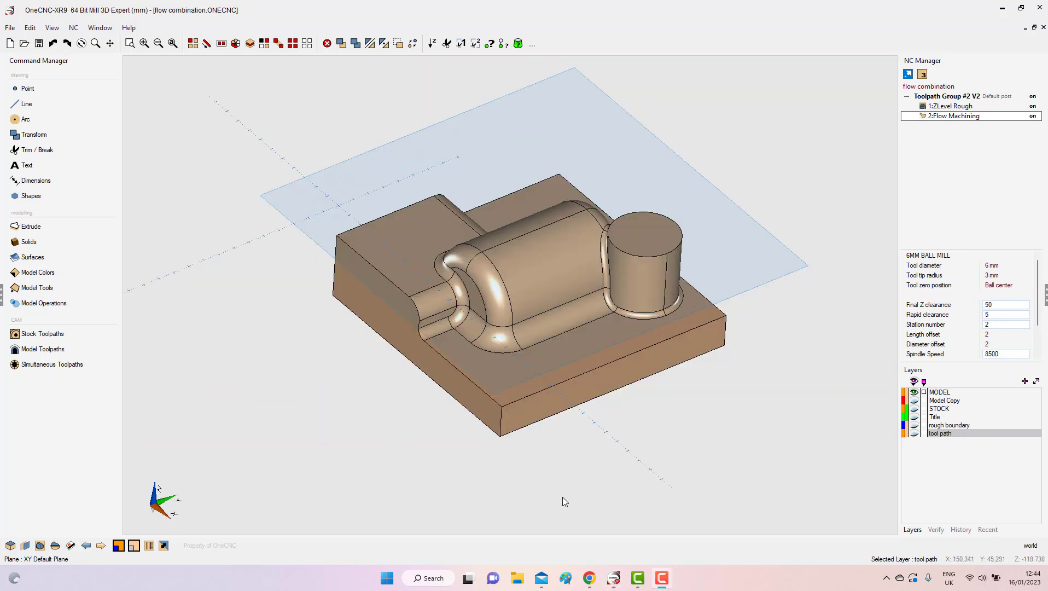
# Display the ZLevel Rough toolpath and the existing Flow Machining toolpath on the model
pyautogui.scroll(3, 523, 389)
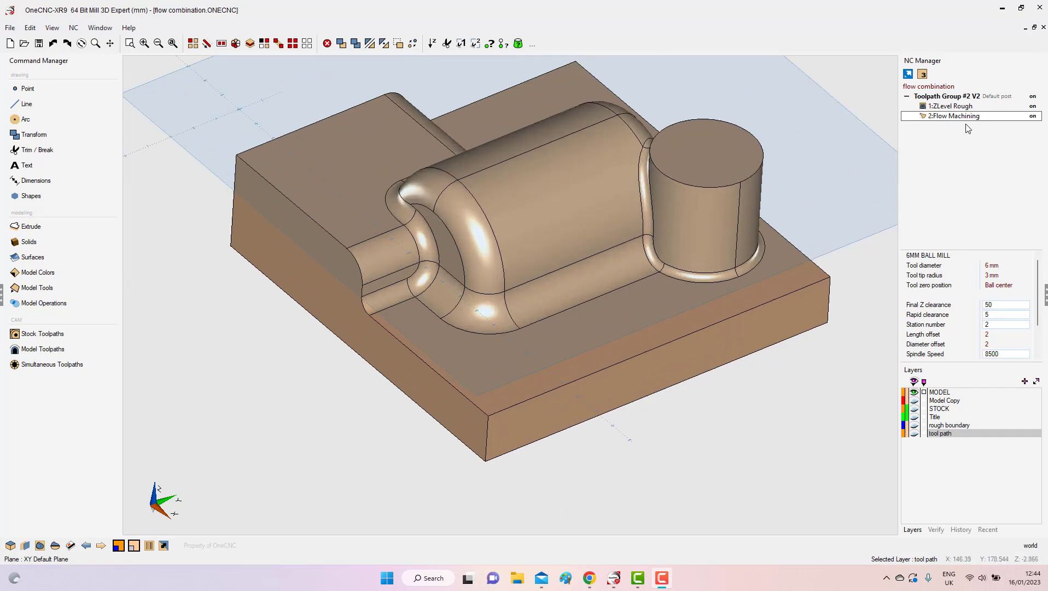
pyautogui.click(948, 109)
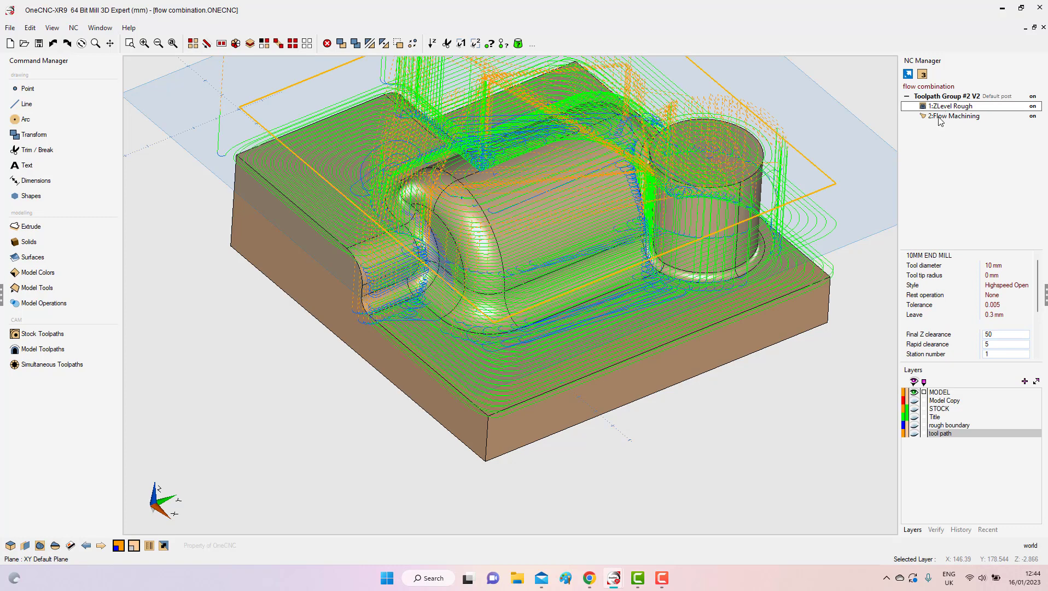
pyautogui.click(942, 117)
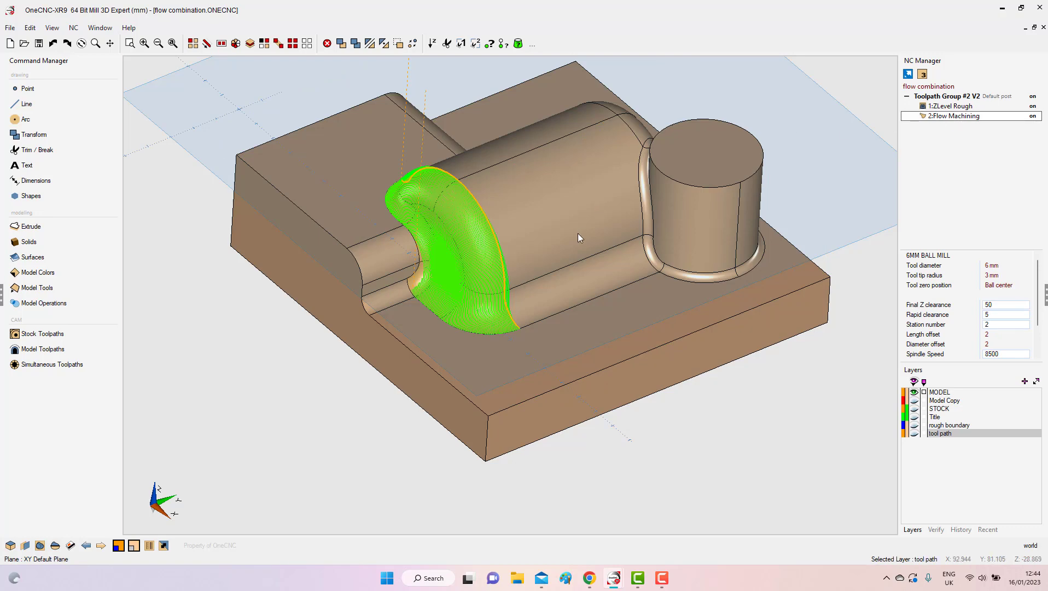
pyautogui.moveTo(578, 236); pyautogui.dragTo(605, 251, button='middle')
pyautogui.scroll(5, 607, 252)
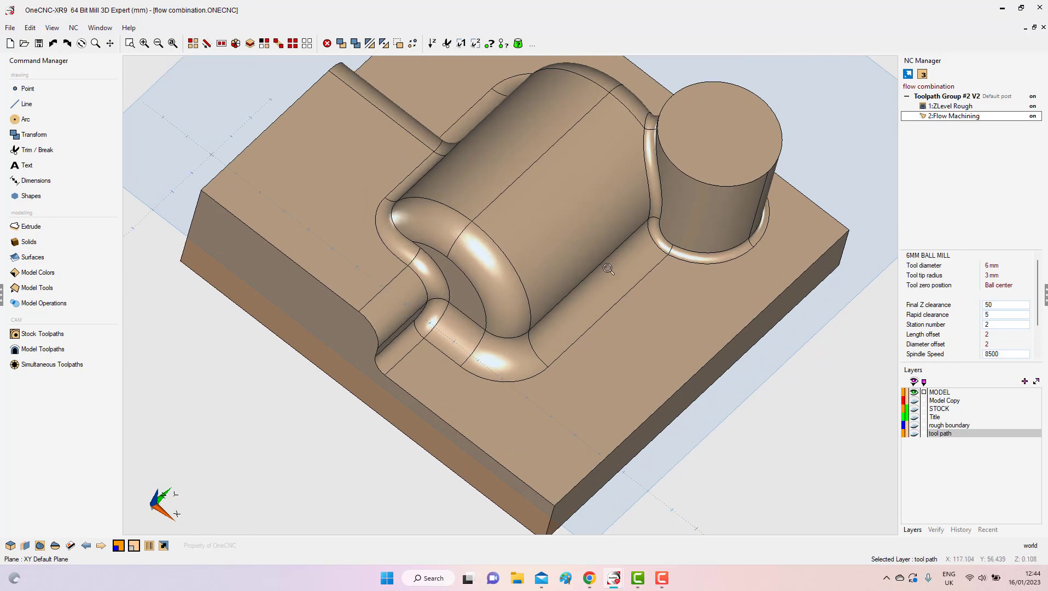
# Show the Model Copy and tool path layers in place of the MODEL layer and examine the flow toolpath over the highlighted end surfaces
pyautogui.click(914, 393)
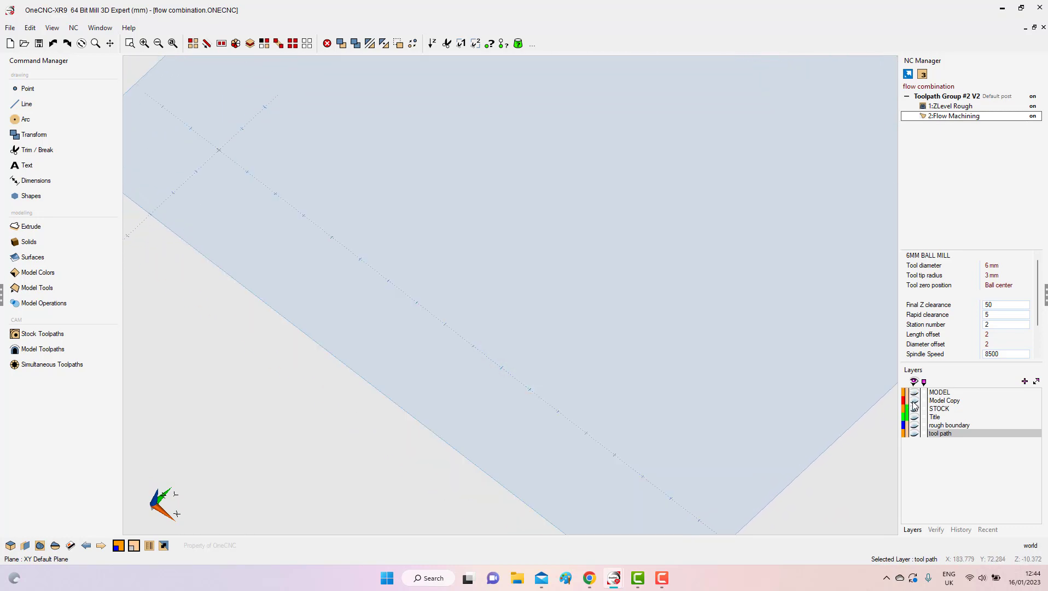
pyautogui.click(915, 401)
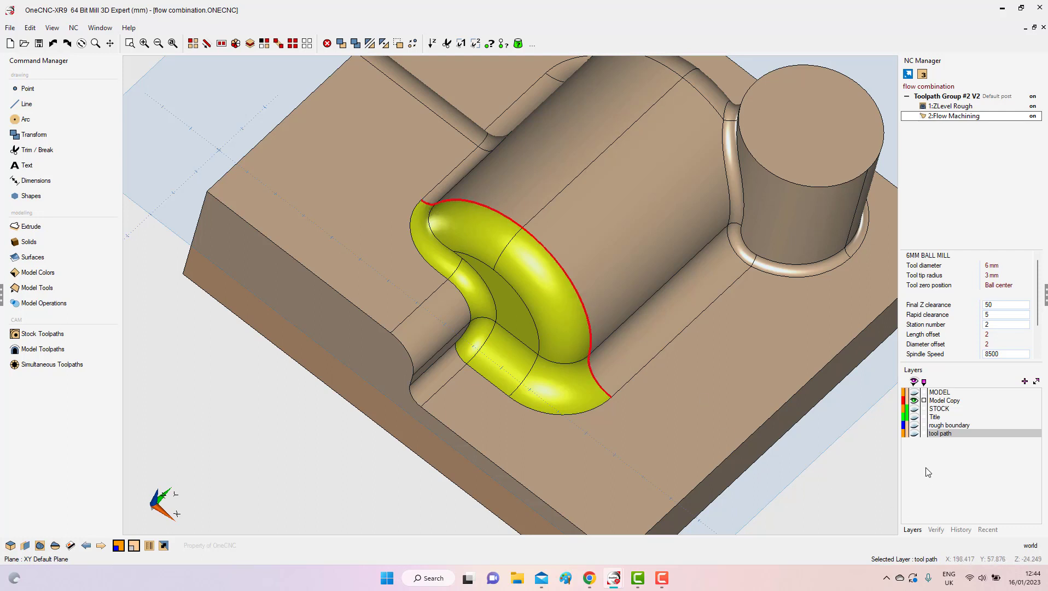
pyautogui.click(914, 433)
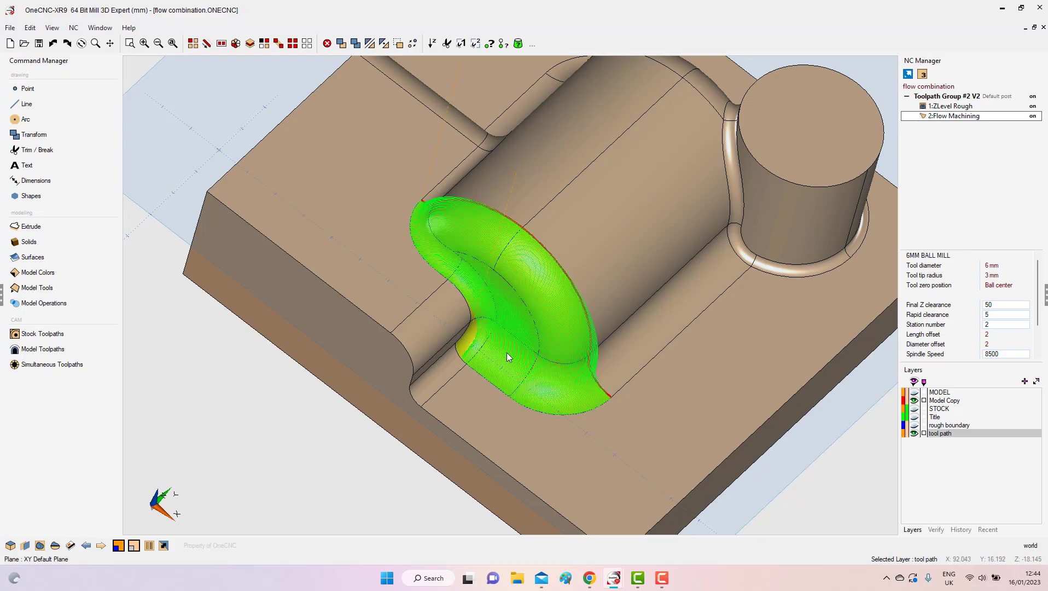
pyautogui.scroll(8, 508, 357)
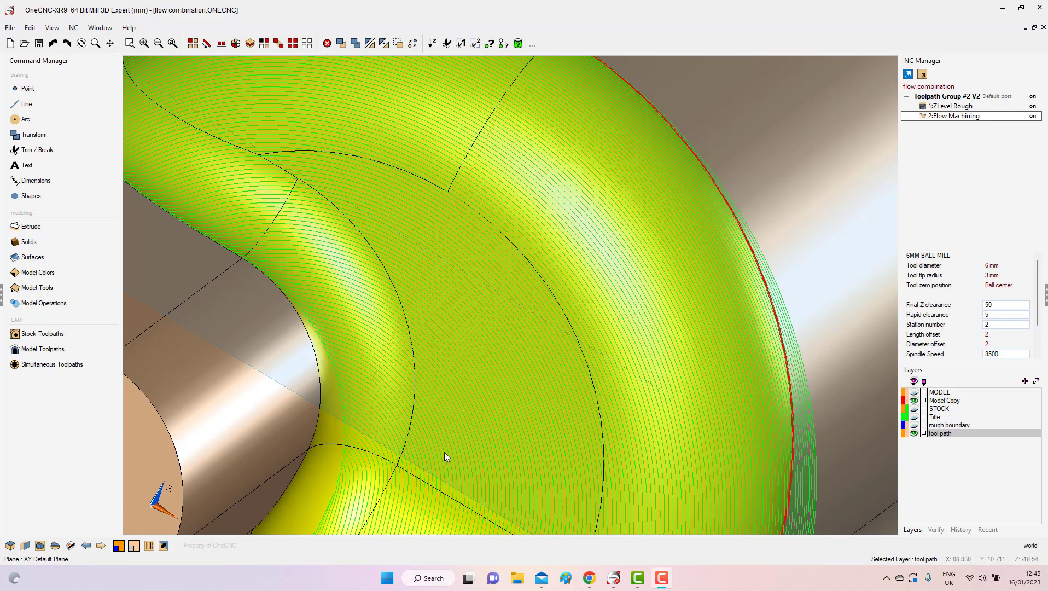
pyautogui.scroll(-5, 481, 368)
pyautogui.scroll(-5, 491, 373)
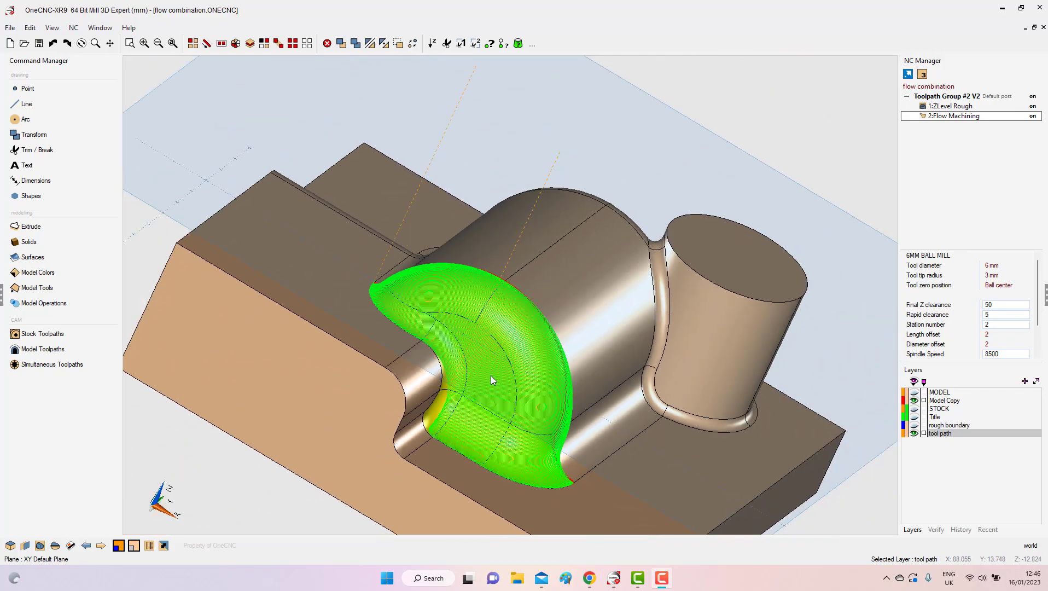
pyautogui.scroll(1, 526, 395)
pyautogui.moveTo(532, 393); pyautogui.dragTo(567, 322, button='middle')
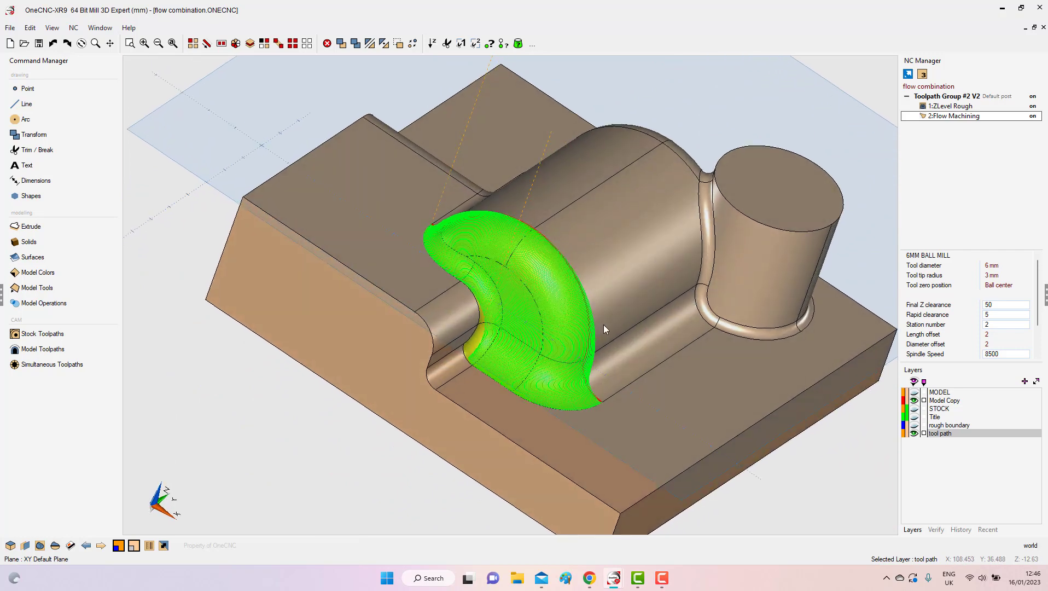
# Hide the tool path and Model Copy layers and show the MODEL layer again
pyautogui.click(914, 434)
pyautogui.click(913, 400)
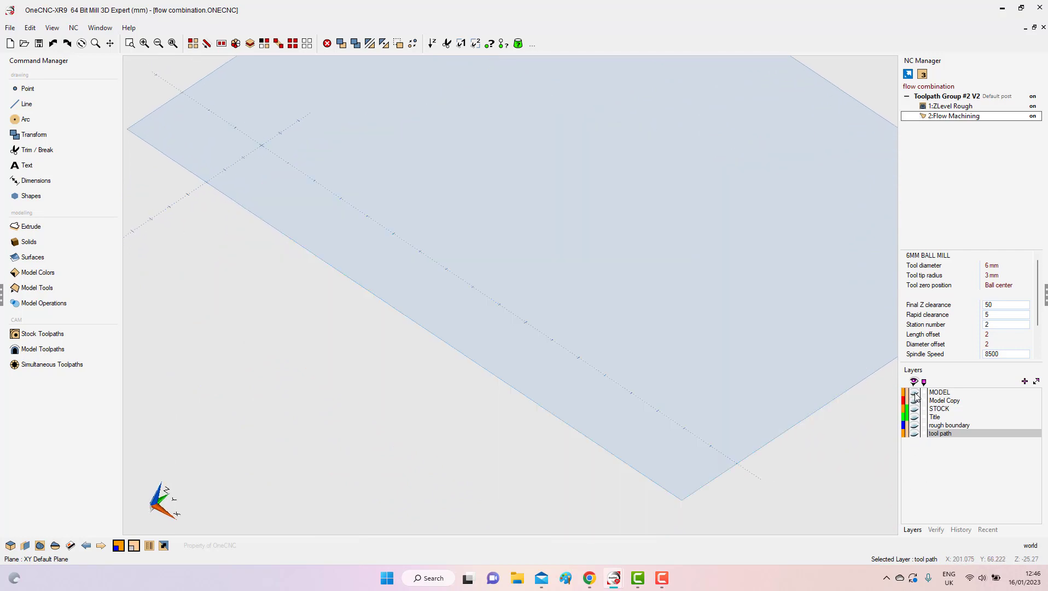
pyautogui.click(914, 393)
pyautogui.moveTo(756, 393); pyautogui.dragTo(516, 334, button='middle')
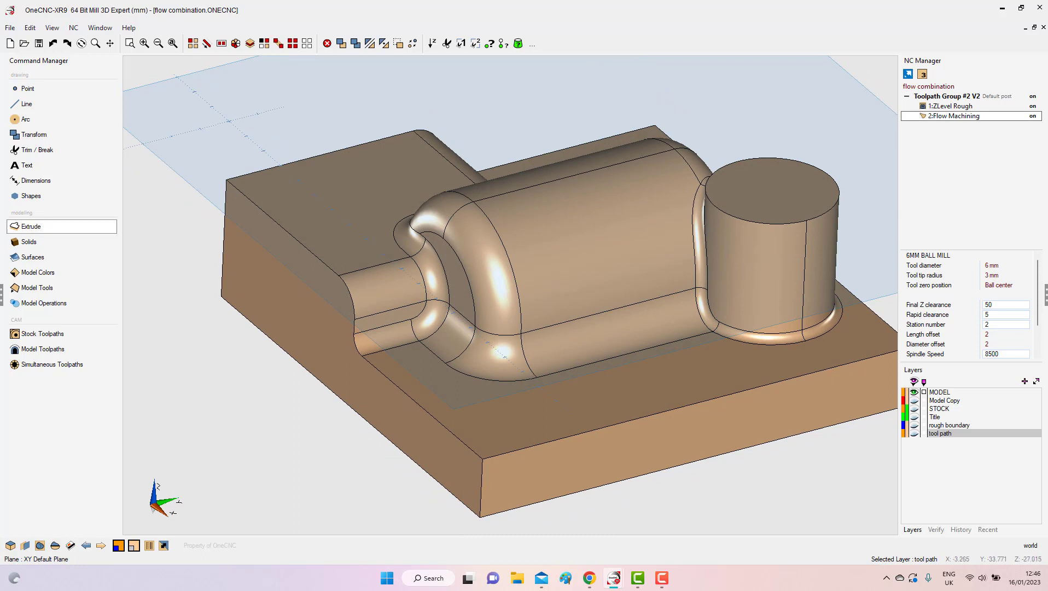
# Start Flow Machining on the side step beside the round boss, selecting its three surfaces and its upper edge as the guide edge
pyautogui.click(47, 351)
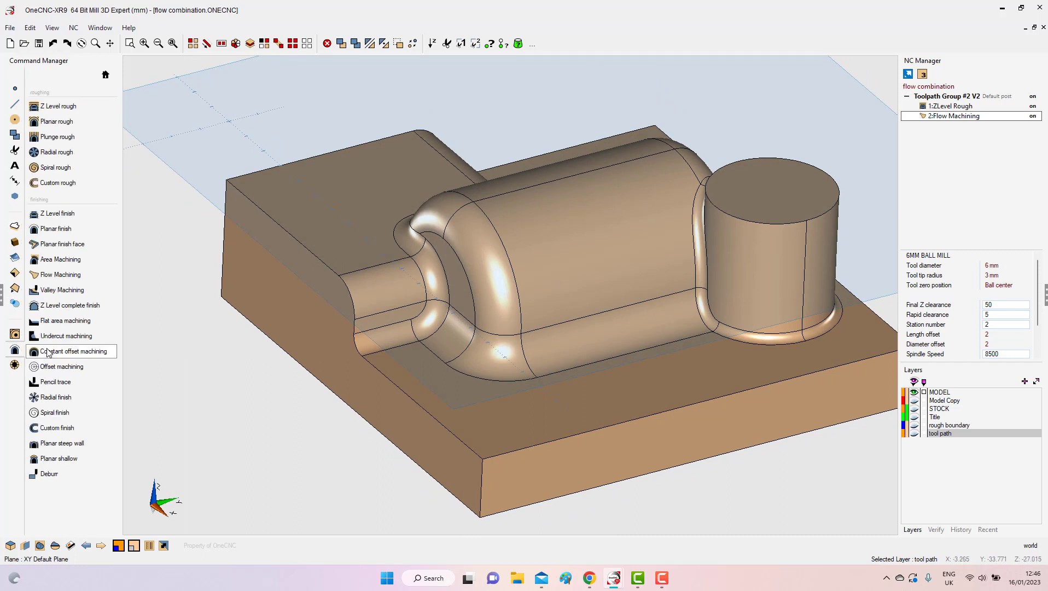
pyautogui.click(57, 275)
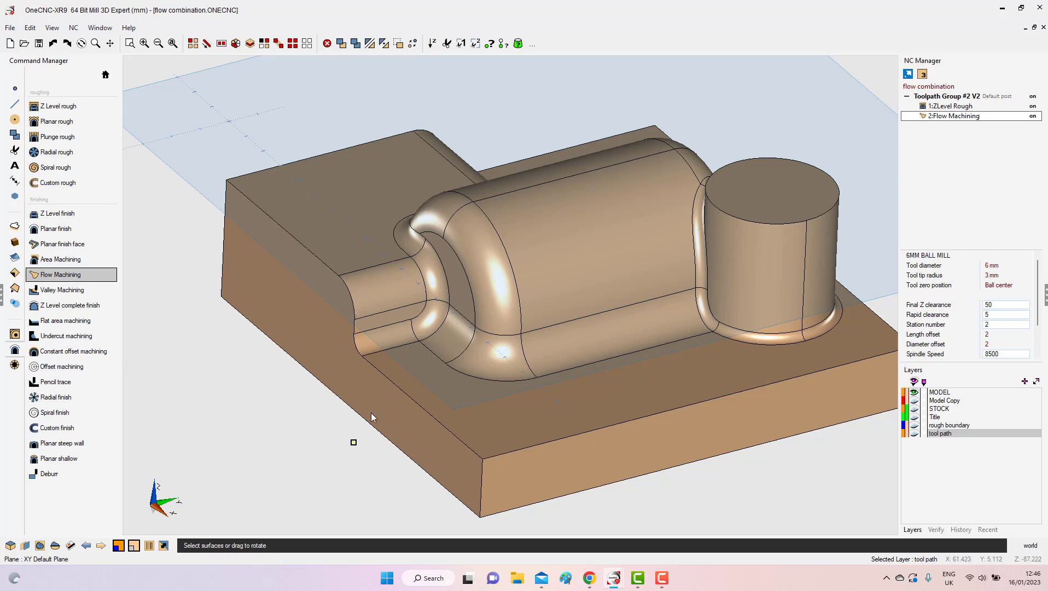
pyautogui.click(394, 334)
pyautogui.click(393, 333)
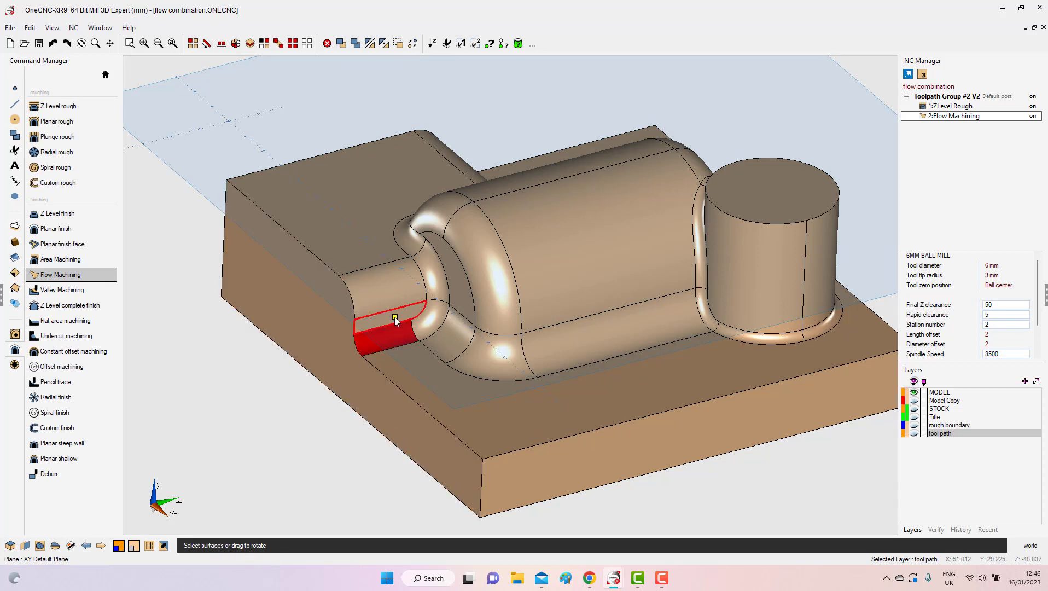
pyautogui.click(394, 317)
pyautogui.click(395, 296)
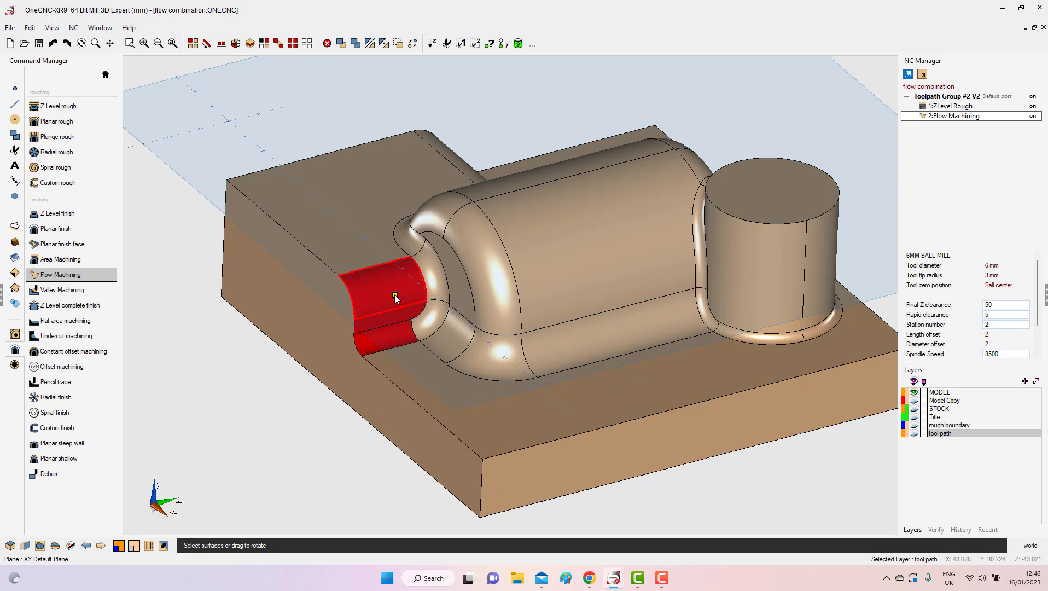
pyautogui.rightClick(395, 296)
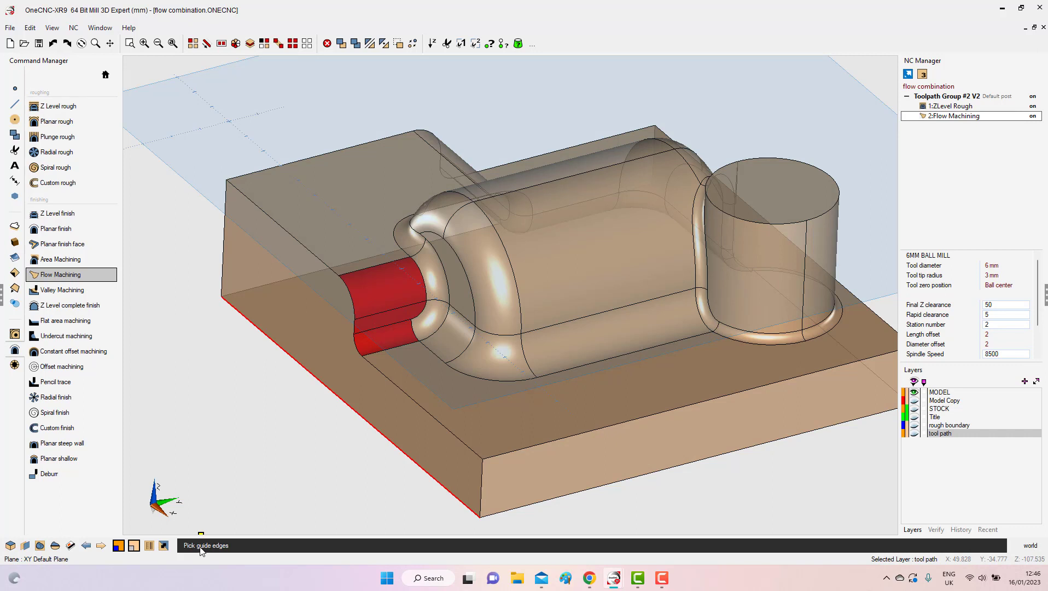
pyautogui.rightClick(380, 273)
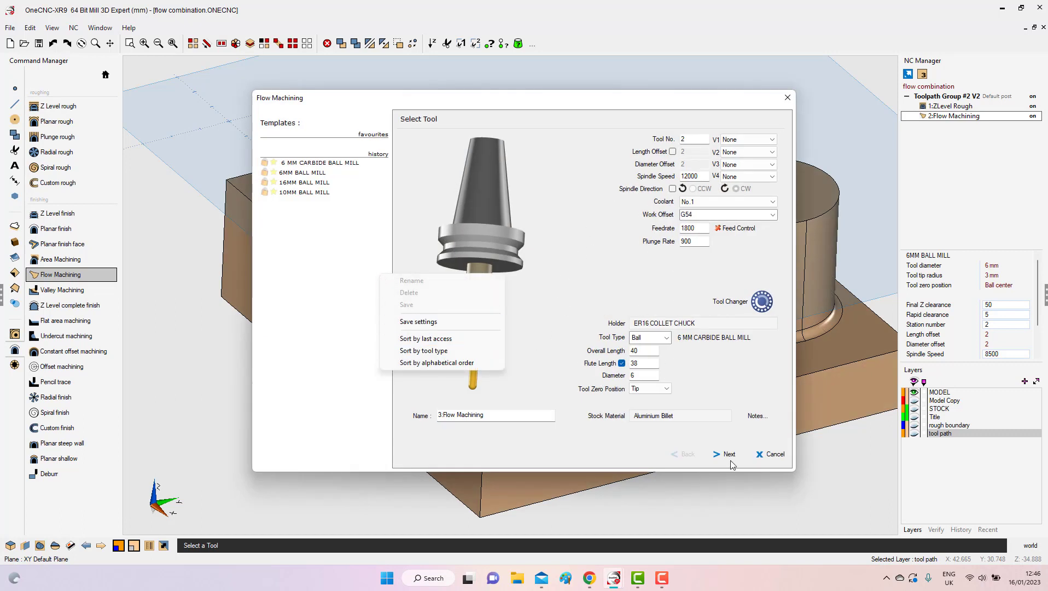
# Generate the flow toolpath with the 6 MM CARBIDE BALL MILL, 0.2 stepover and the Away from Guide path style
pyautogui.click(728, 454)
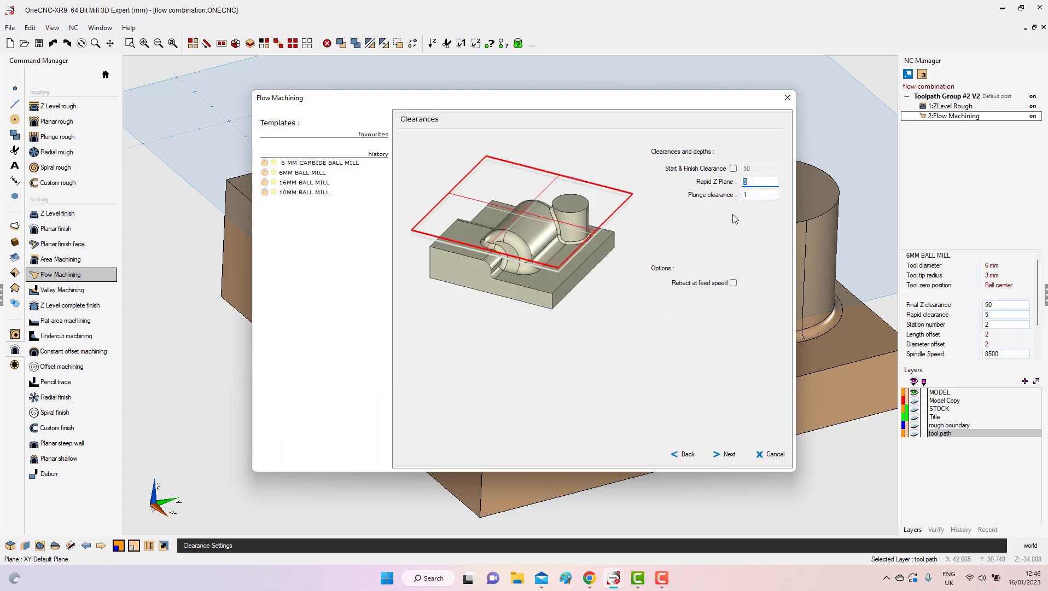
pyautogui.click(728, 457)
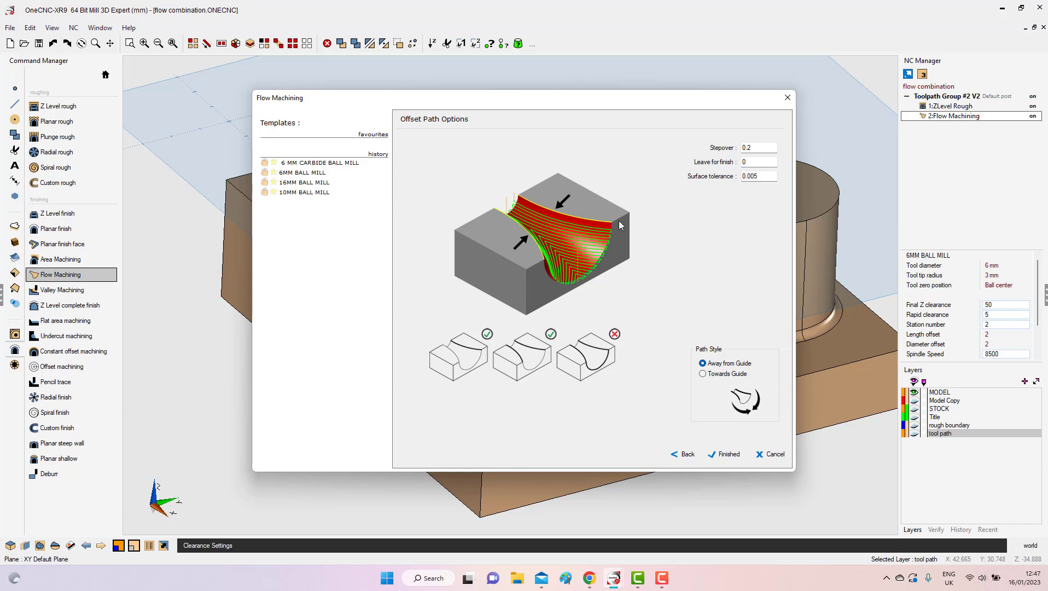
pyautogui.doubleClick(755, 144)
pyautogui.click(729, 454)
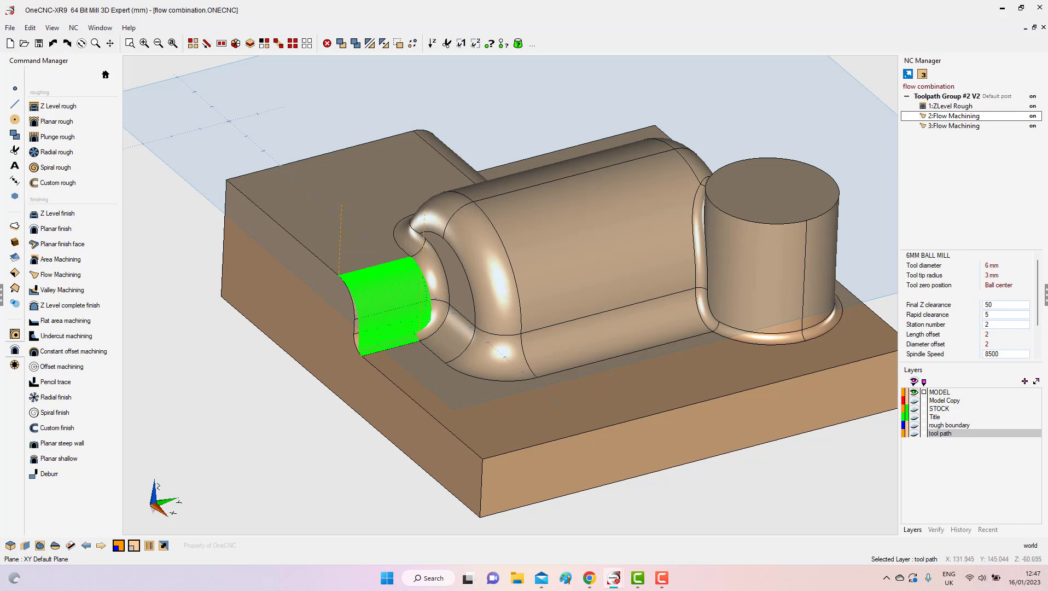
# Start Flow Machining on the opposite side step, selecting its three surfaces and adjoining corner fillets, with its upper edge as the guide edge
pyautogui.moveTo(703, 418); pyautogui.dragTo(394, 372, button='middle')
pyautogui.moveTo(412, 401); pyautogui.dragTo(439, 434, button='middle')
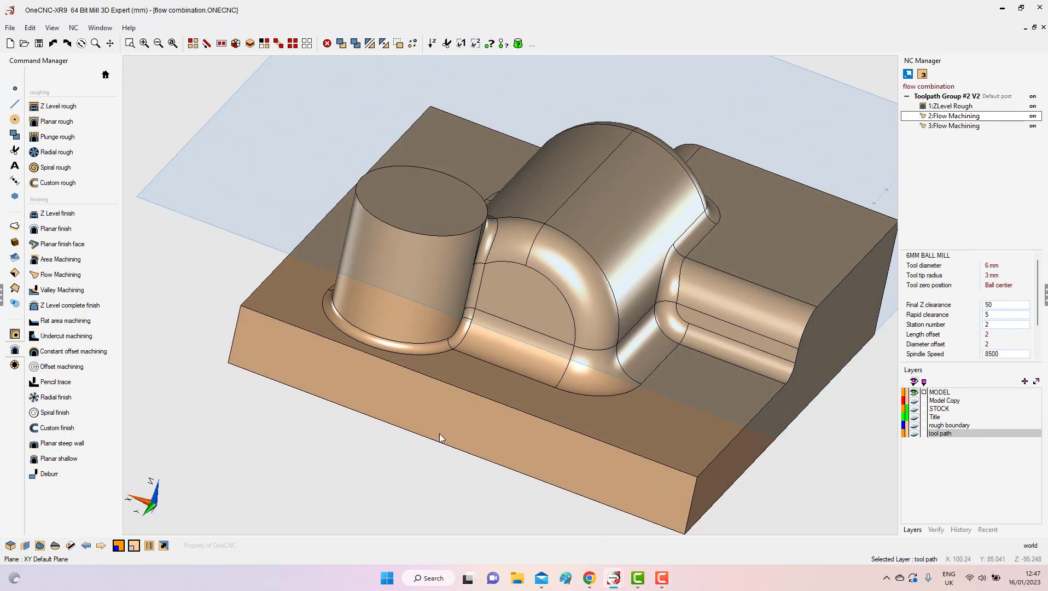
pyautogui.click(60, 277)
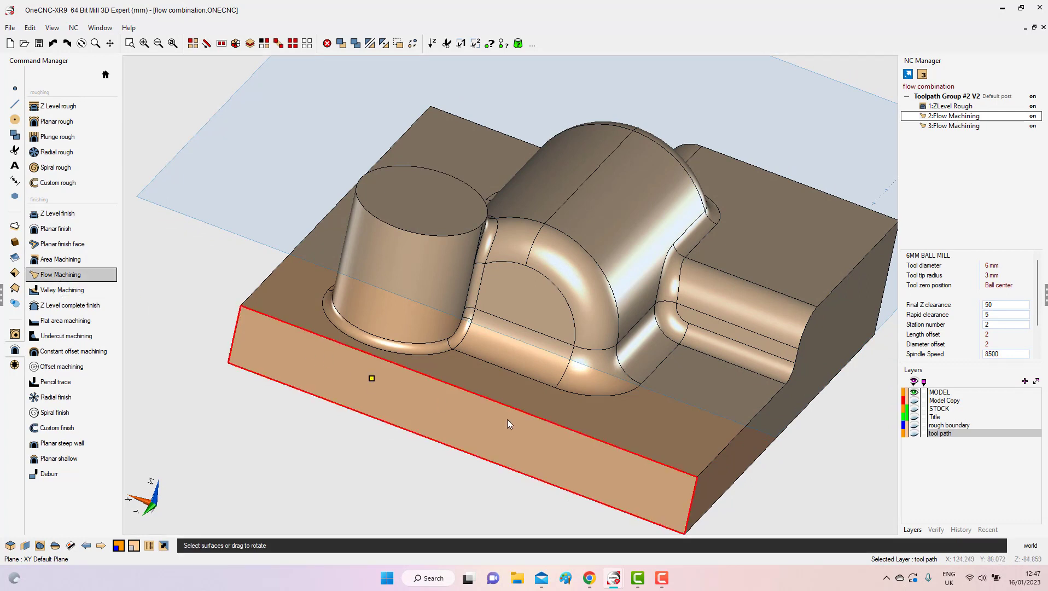
pyautogui.click(736, 301)
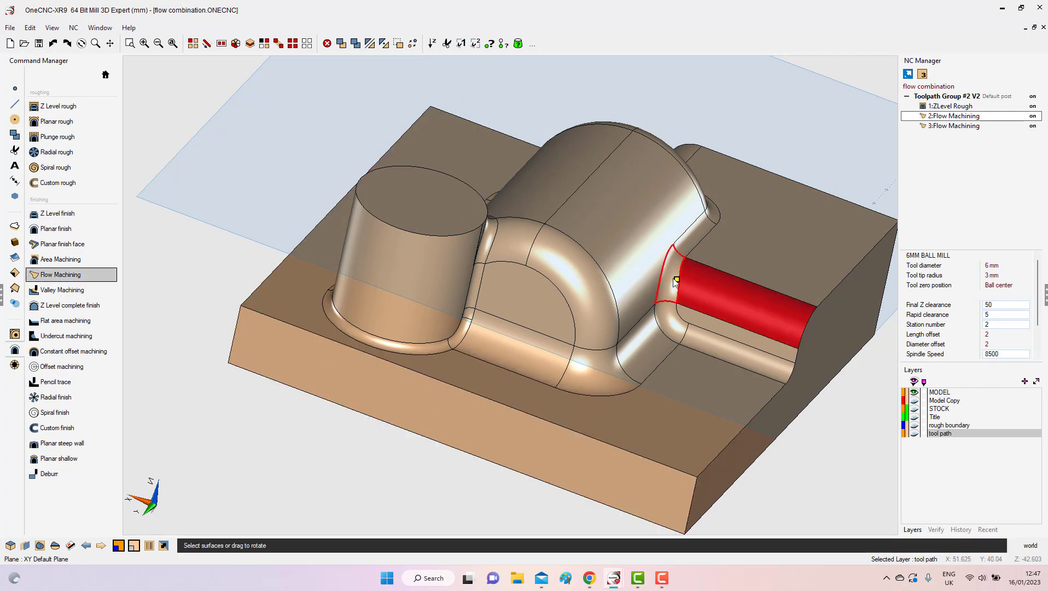
pyautogui.click(673, 279)
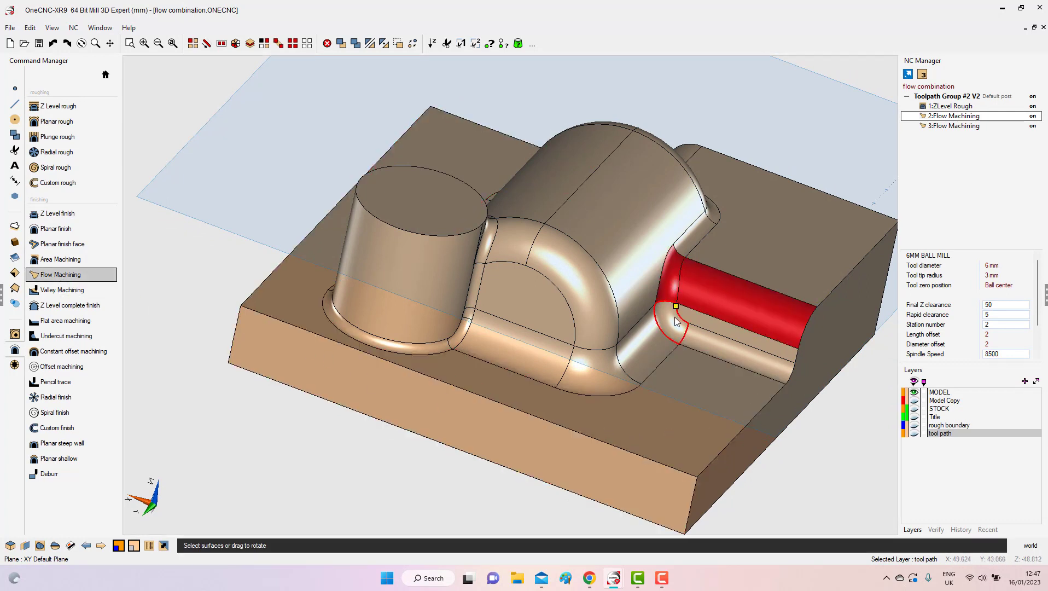
pyautogui.click(726, 348)
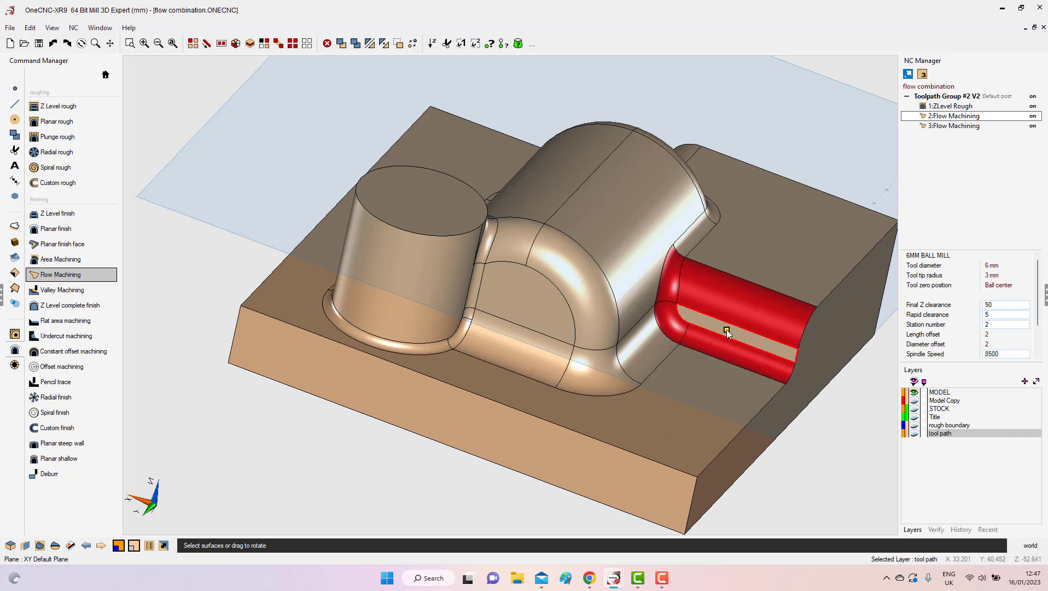
pyautogui.click(726, 331)
pyautogui.rightClick(727, 321)
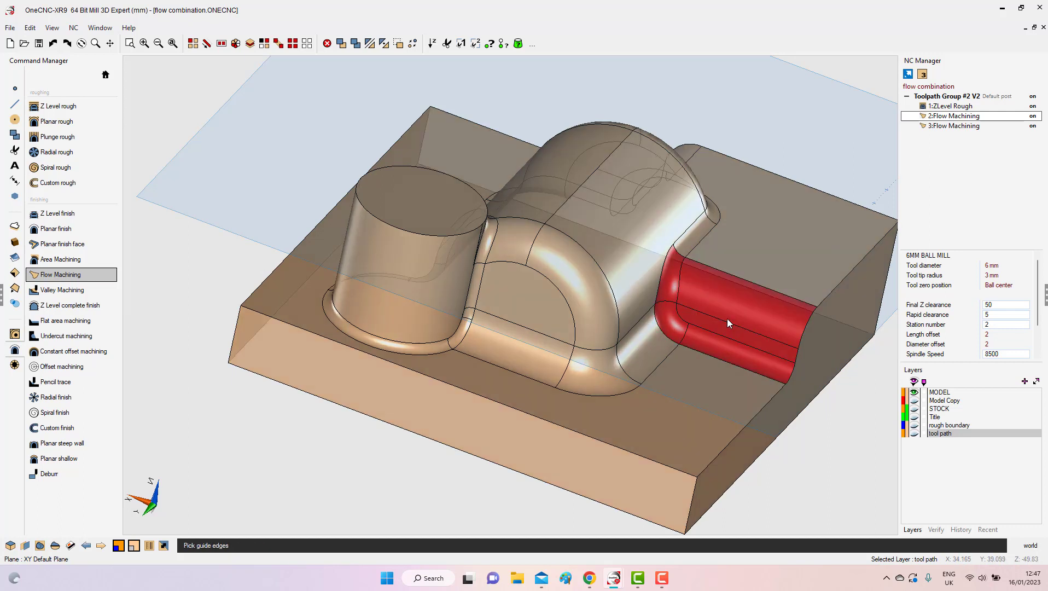
pyautogui.click(732, 272)
pyautogui.rightClick(731, 270)
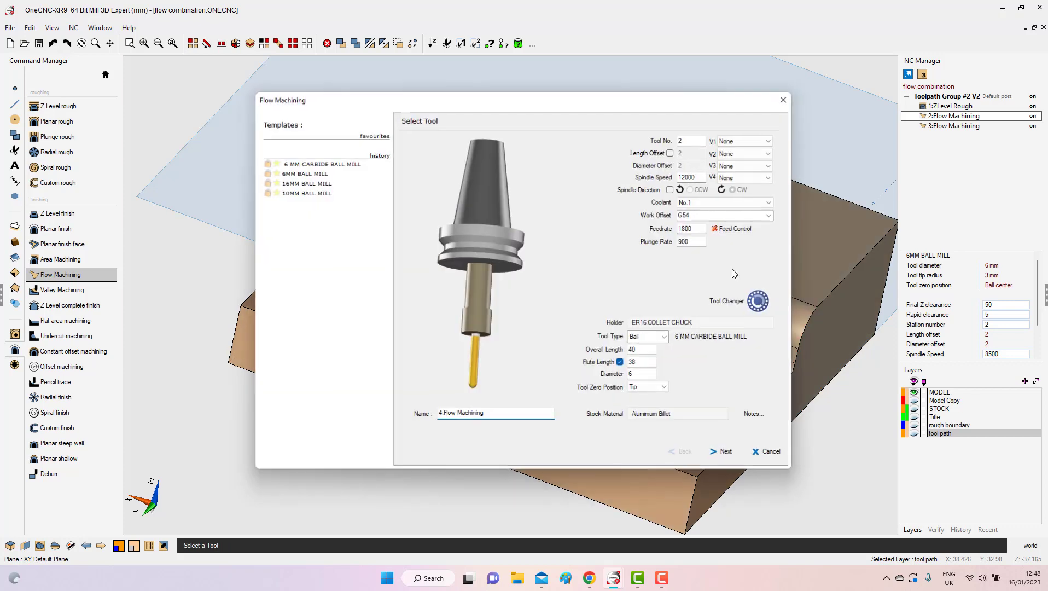
# Generate the opposite side's flow toolpath with the 6 mm carbide ball mill, 5 mm rapid Z plane, 0.2 stepover and Away from Guide style
pyautogui.click(728, 454)
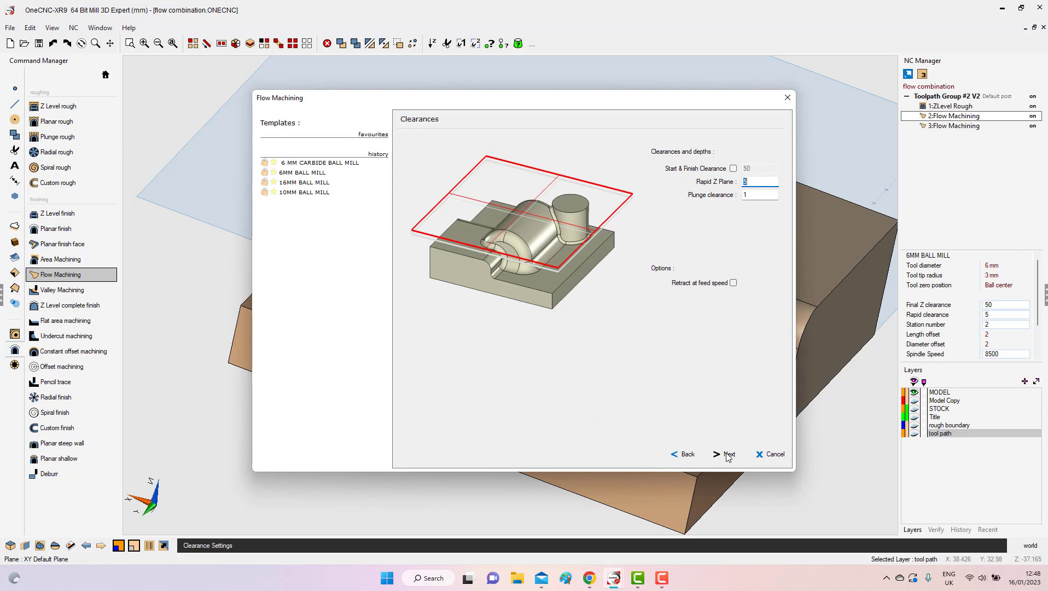
pyautogui.click(728, 455)
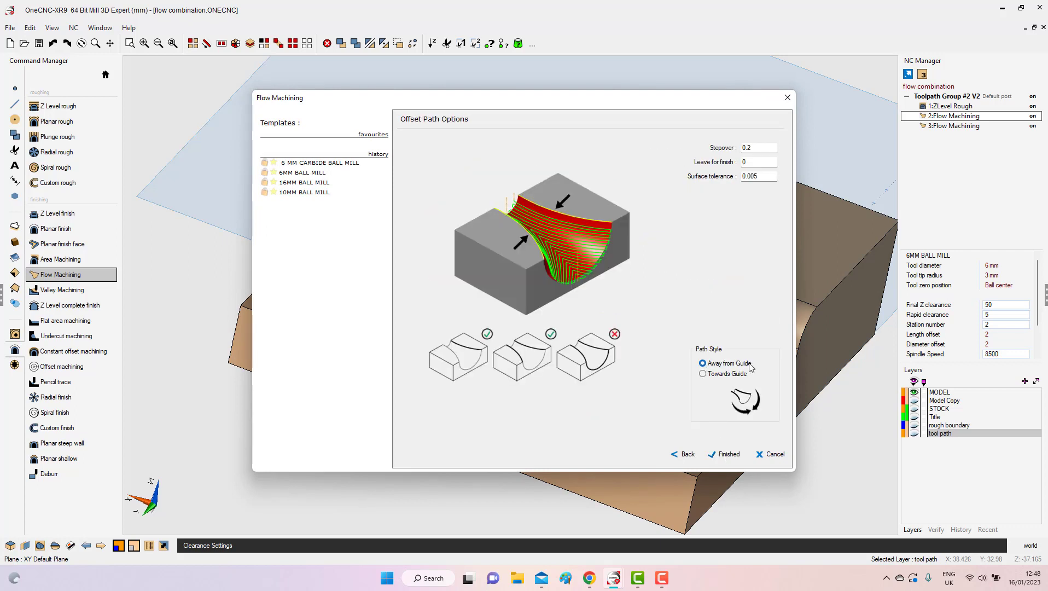
pyautogui.click(730, 455)
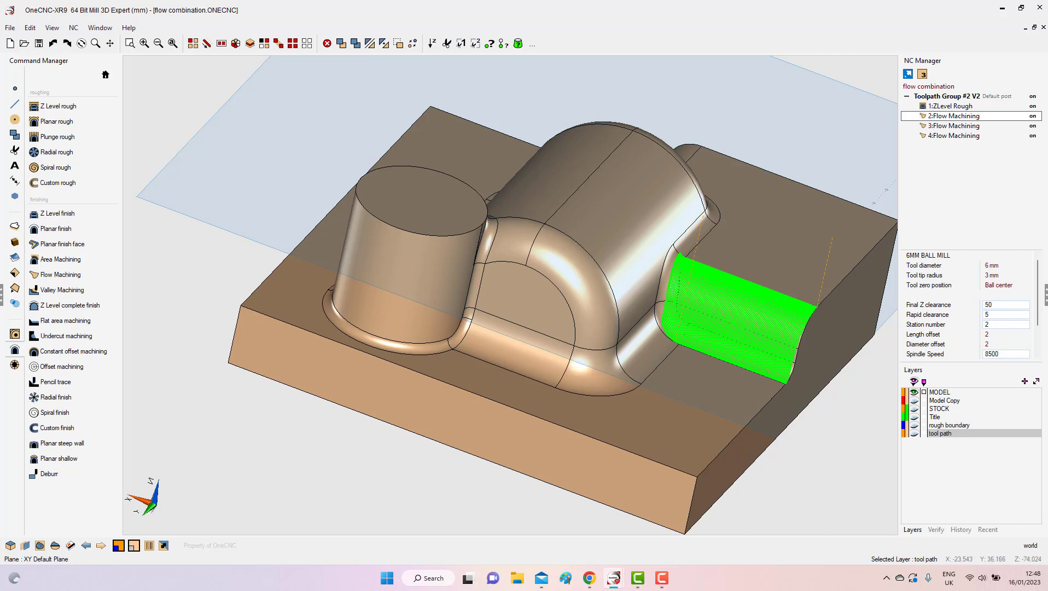
pyautogui.press('F10')
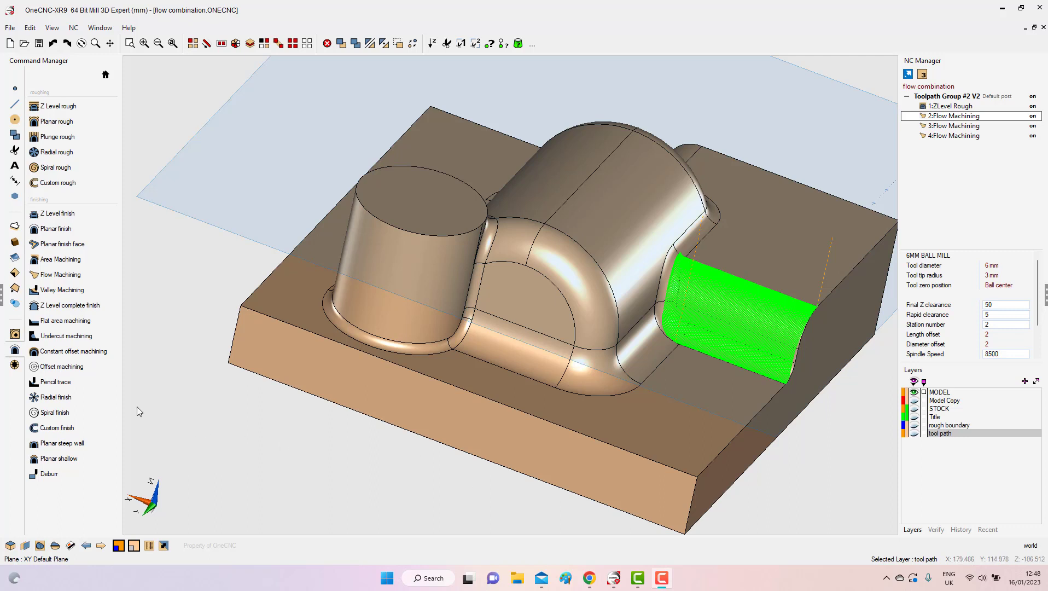
# Start Flow Machining on the half-round body's end near the round boss, selecting its end face and surrounding fillets, with the outer curved edge as guide
pyautogui.click(72, 278)
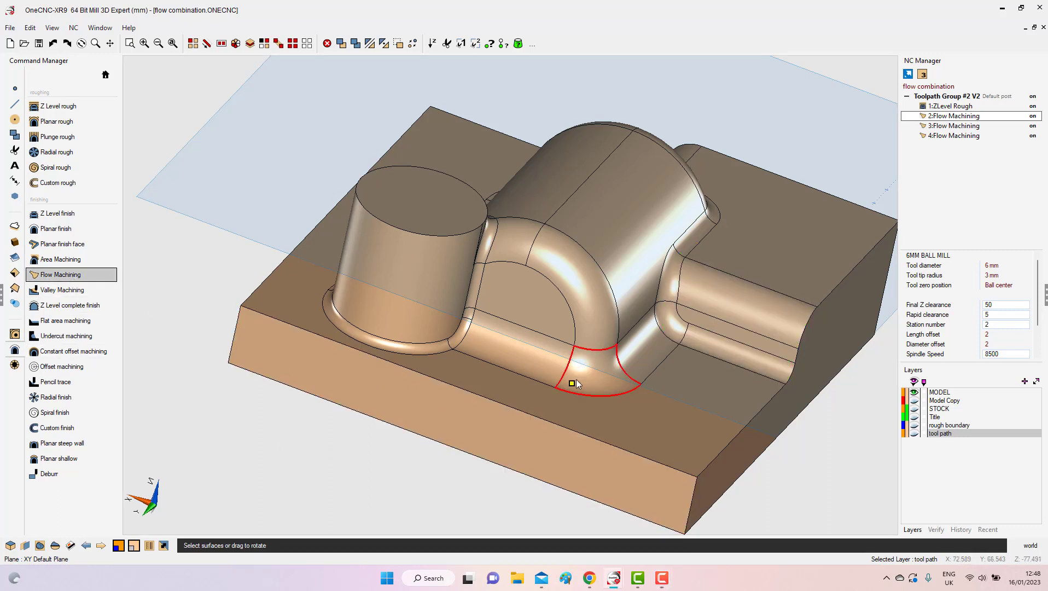
pyautogui.click(602, 362)
pyautogui.click(596, 306)
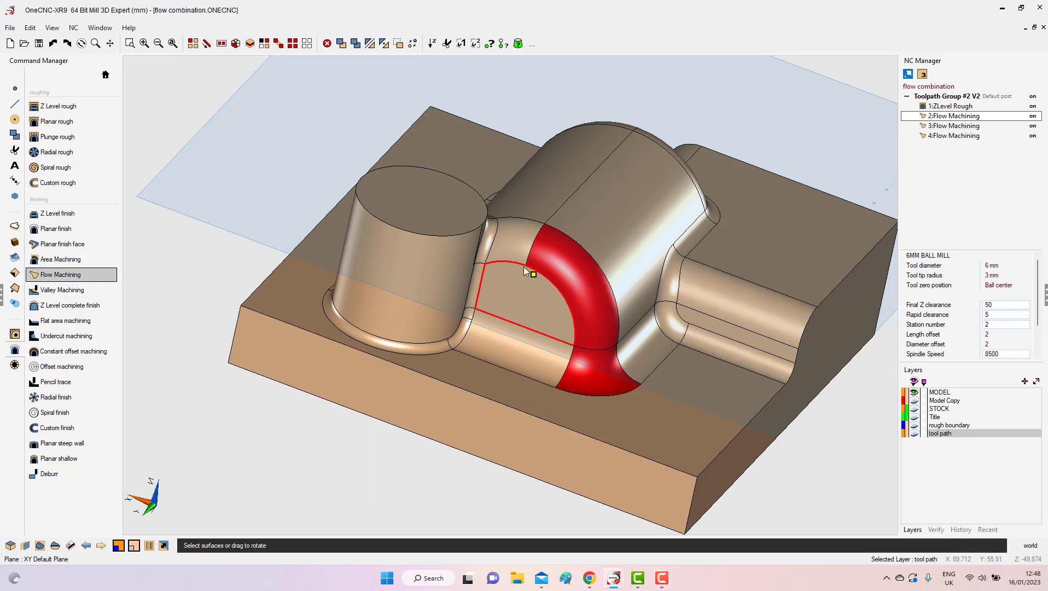
pyautogui.click(488, 246)
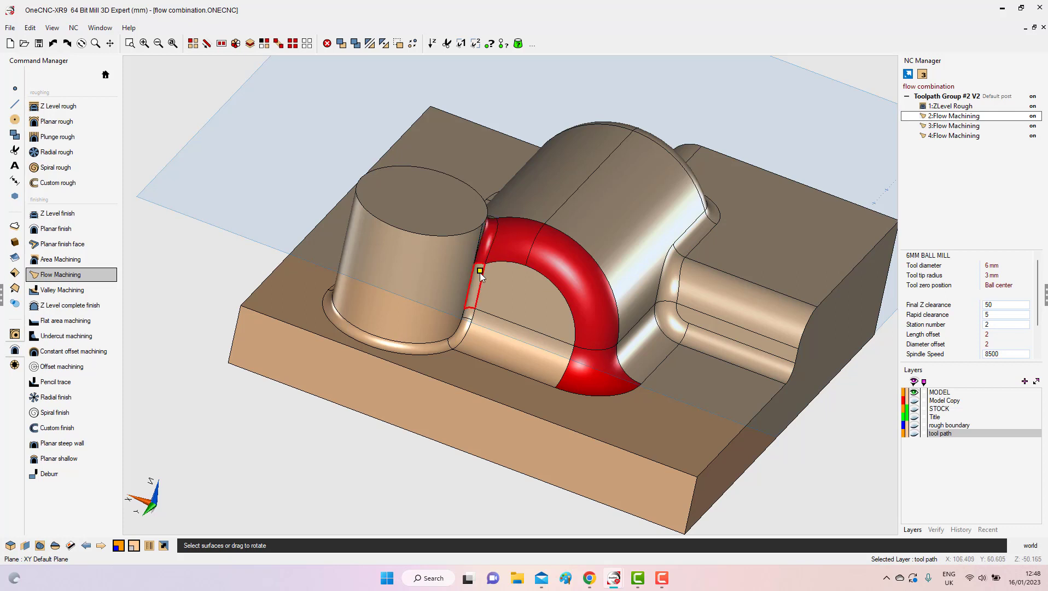
pyautogui.click(518, 284)
pyautogui.click(502, 338)
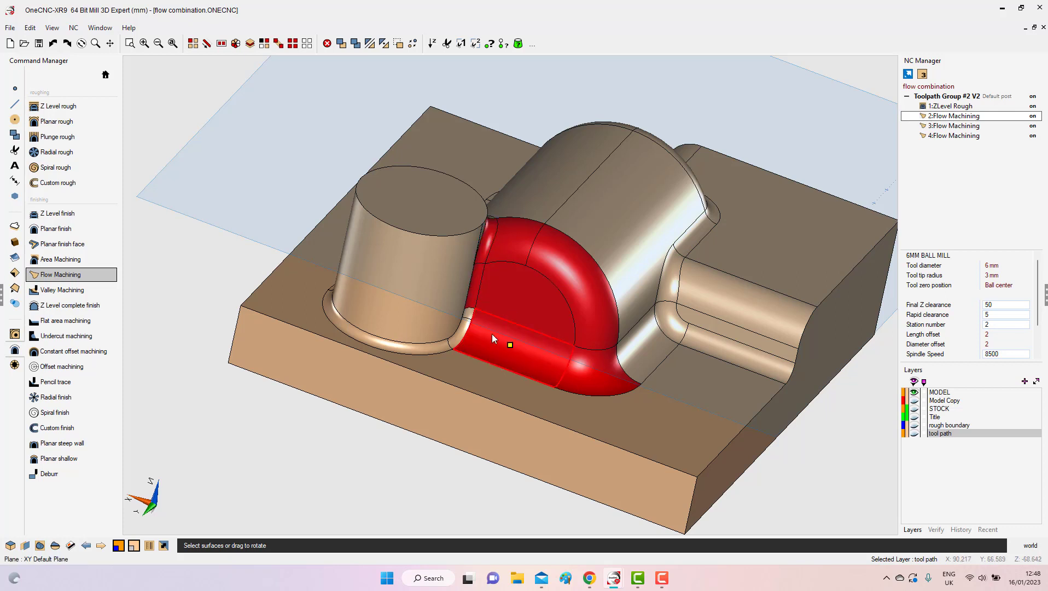
pyautogui.click(471, 317)
pyautogui.rightClick(612, 326)
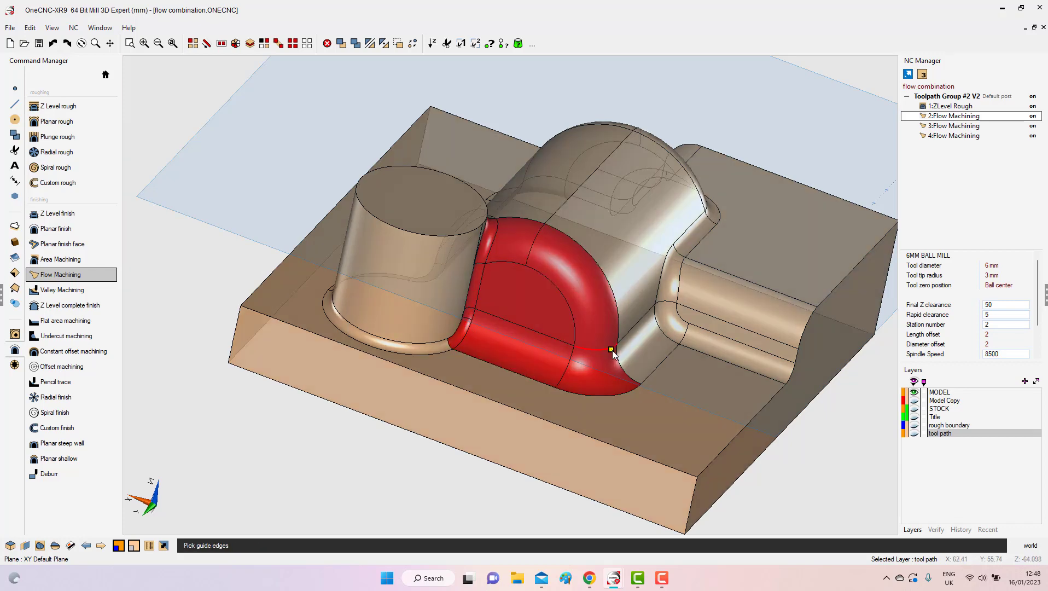
pyautogui.click(626, 366)
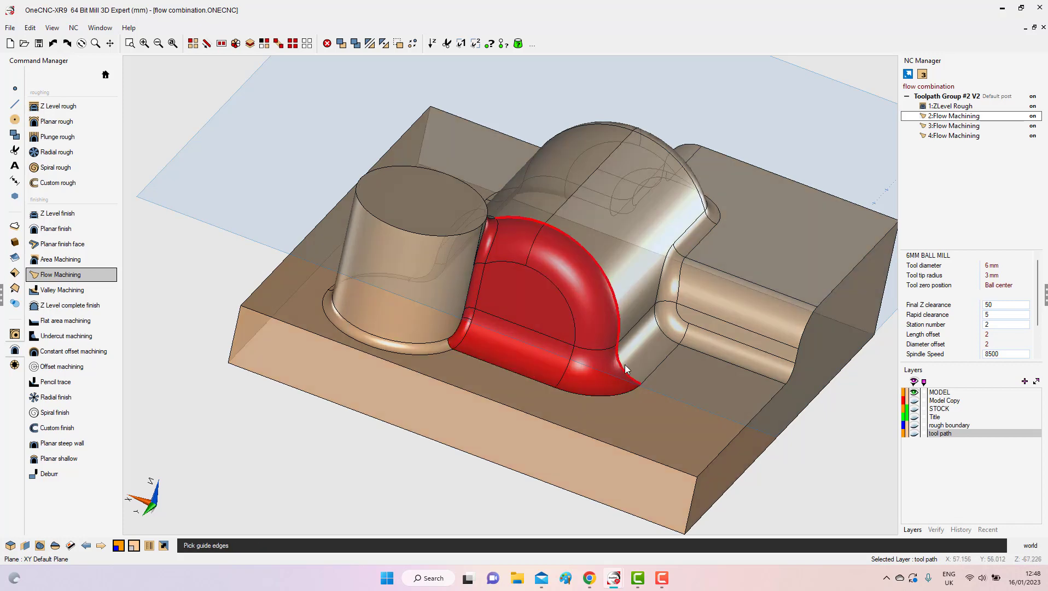
pyautogui.moveTo(581, 328); pyautogui.dragTo(606, 270, button='middle')
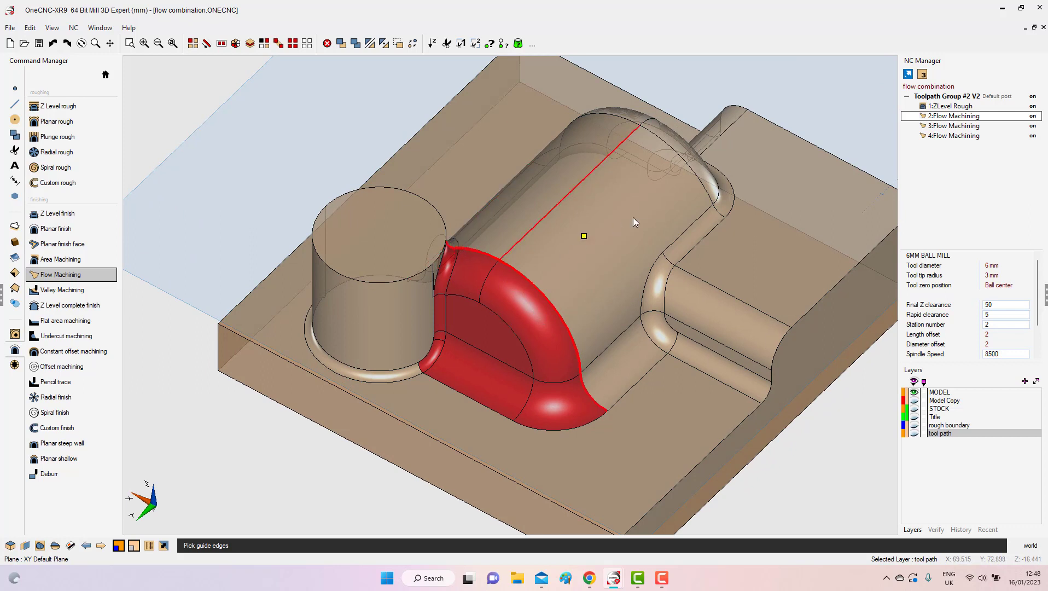
pyautogui.rightClick(660, 199)
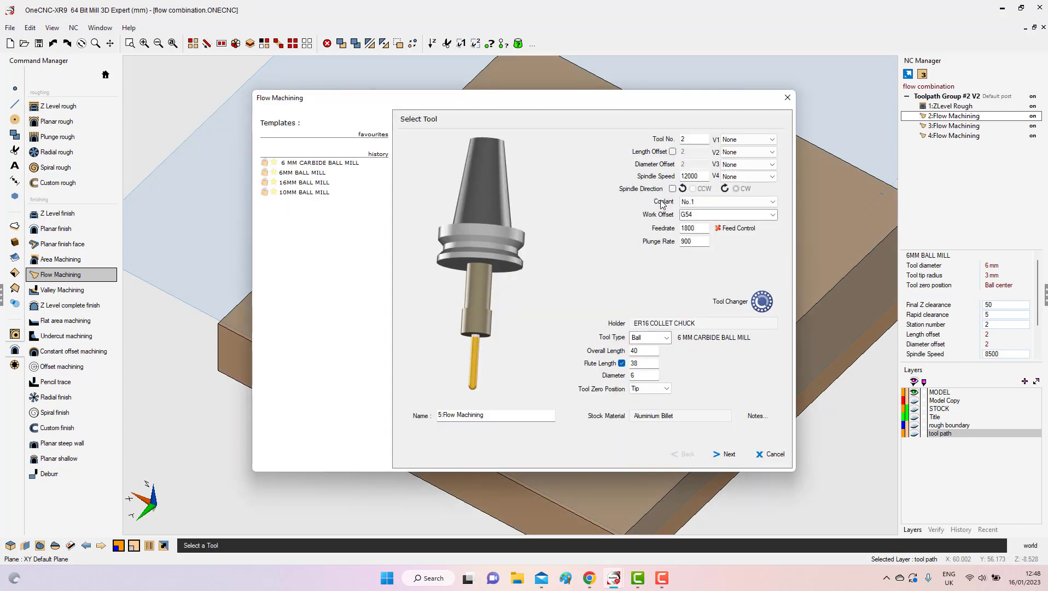
# Generate the body end's flow toolpath with the 6 mm carbide ball mill, 5 mm rapid Z plane, 0.2 stepover and Away from Guide style
pyautogui.click(727, 456)
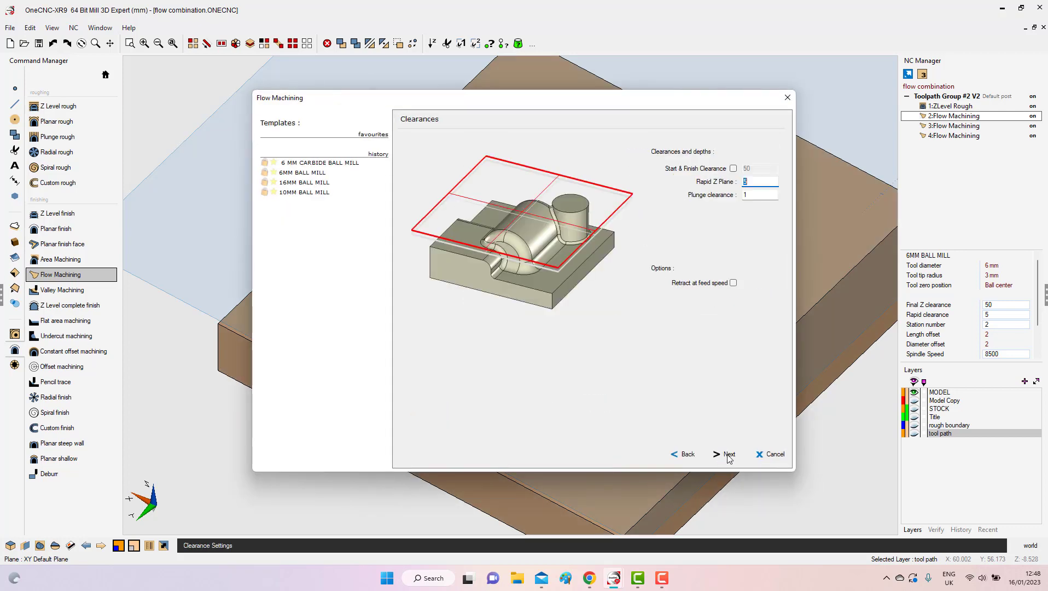
pyautogui.click(728, 458)
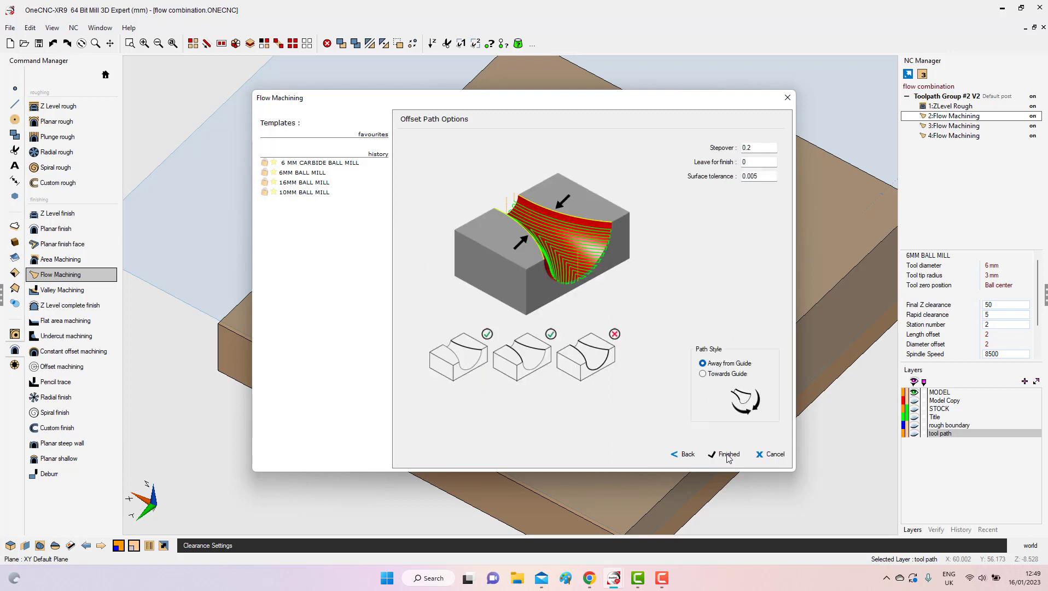
pyautogui.click(728, 455)
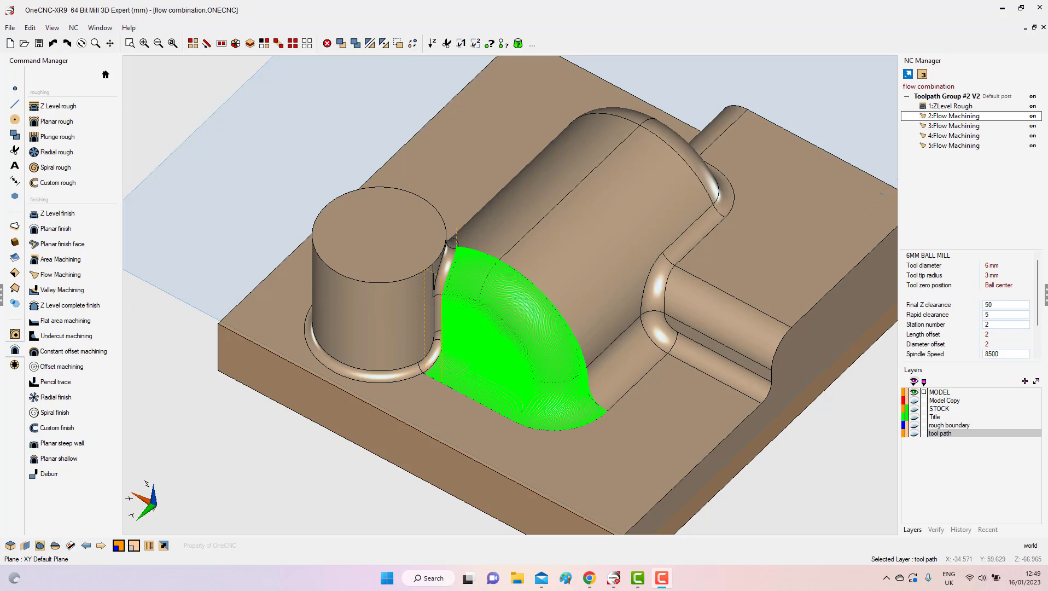
# Start Flow Machining on the half-round body's side facing the side step, selecting its curved surface and base fillets, with the crown edge as guide
pyautogui.moveTo(429, 477); pyautogui.dragTo(271, 355, button='middle')
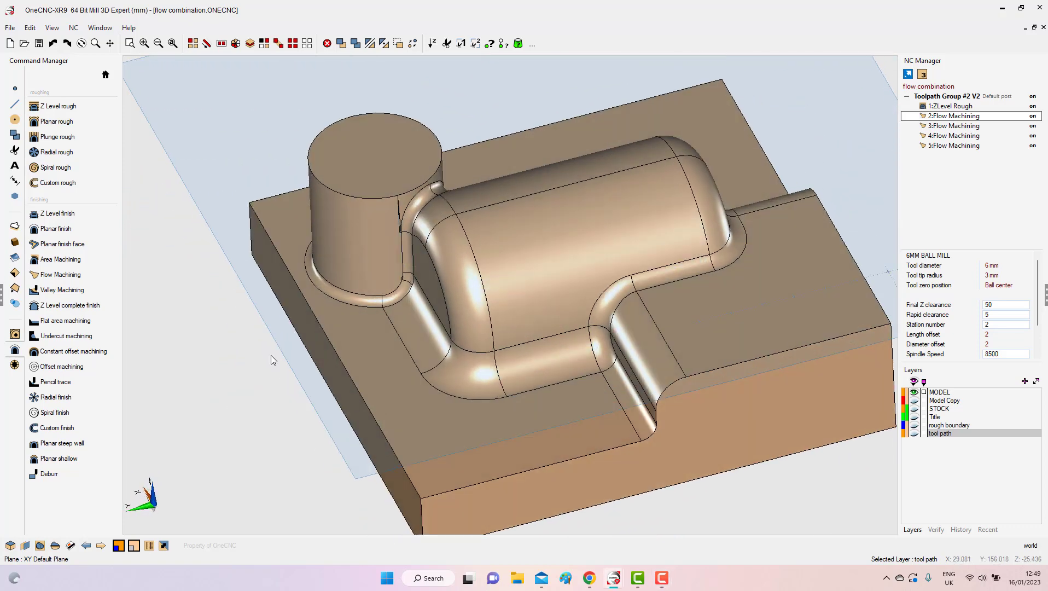
pyautogui.click(74, 275)
pyautogui.click(631, 256)
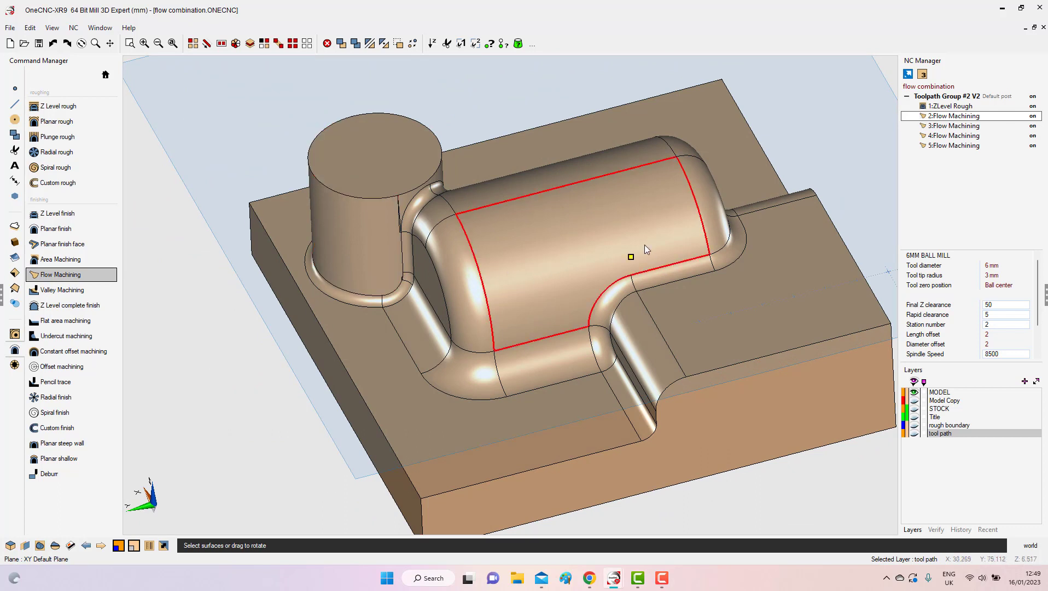
pyautogui.click(644, 244)
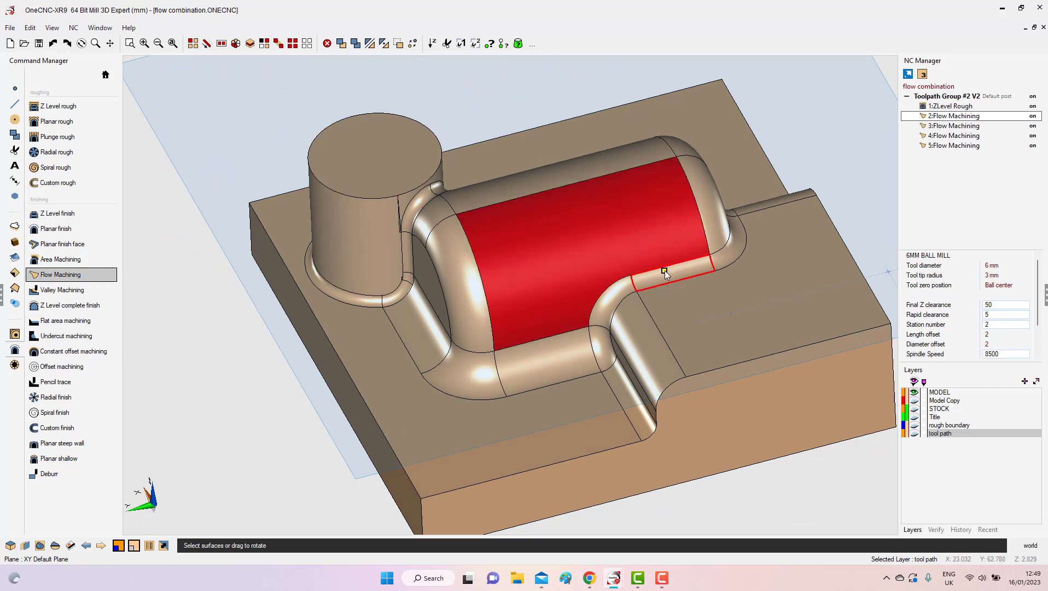
pyautogui.click(638, 279)
pyautogui.click(612, 300)
pyautogui.click(602, 345)
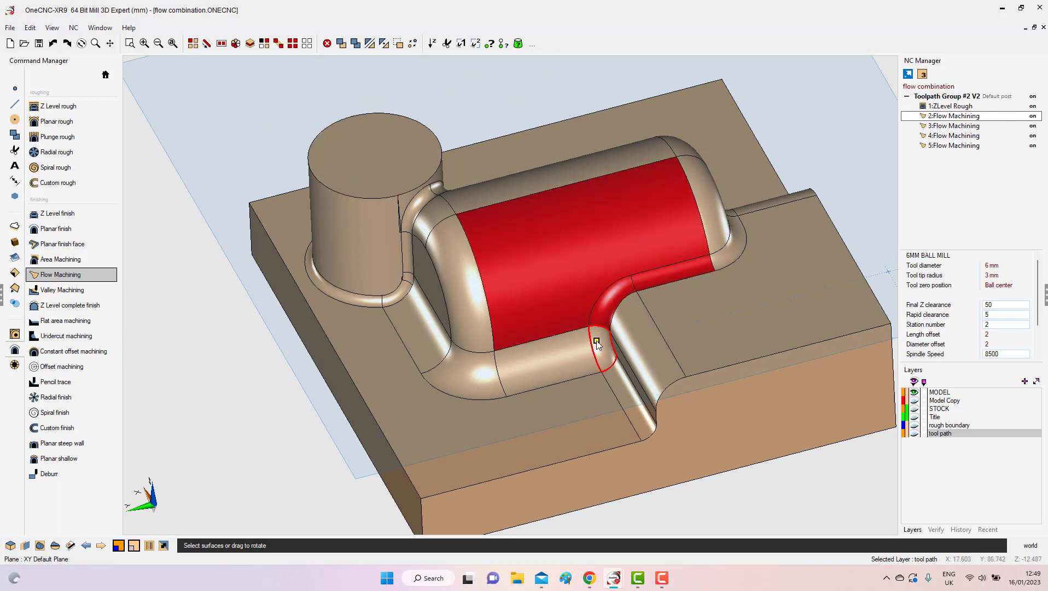
pyautogui.click(557, 353)
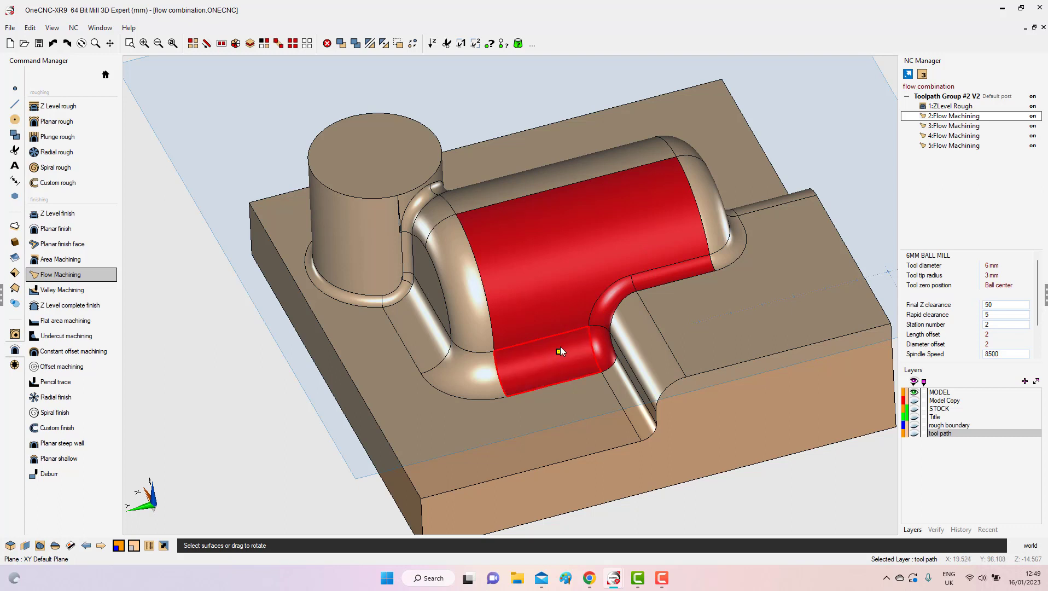
pyautogui.rightClick(569, 224)
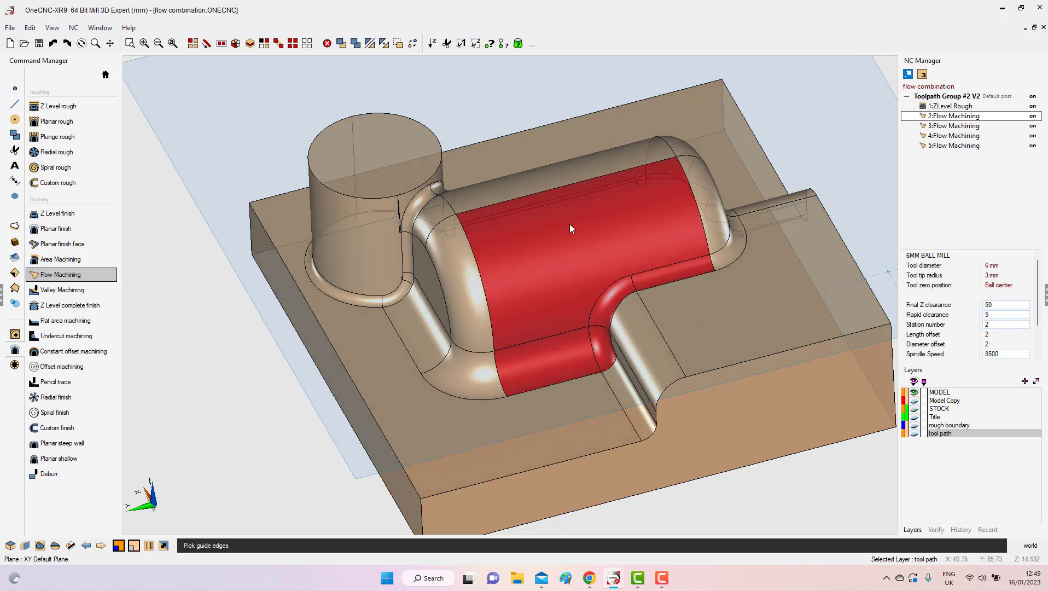
pyautogui.click(558, 188)
pyautogui.click(598, 112)
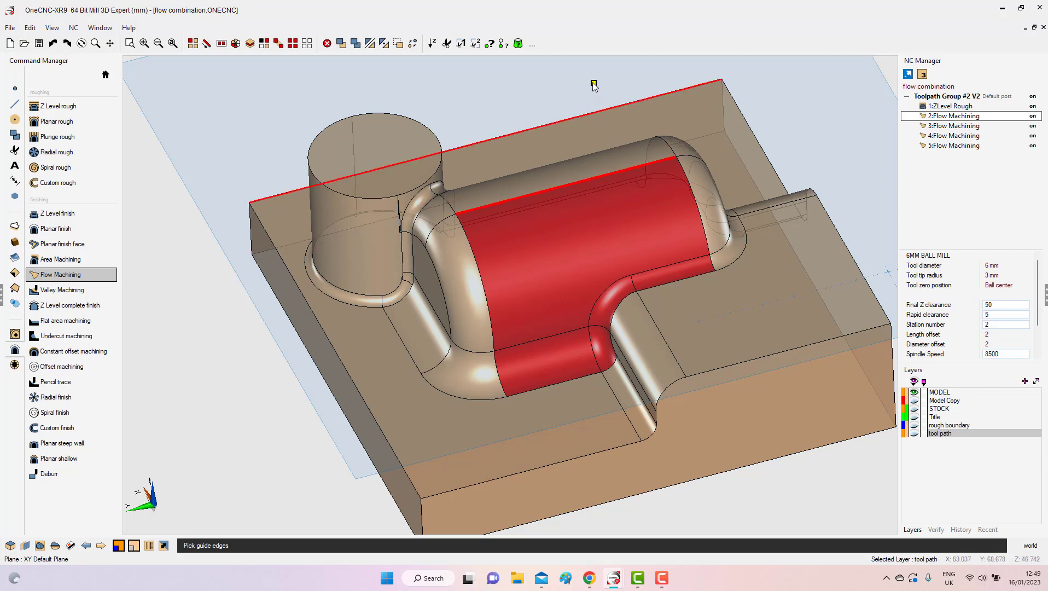
pyautogui.rightClick(593, 84)
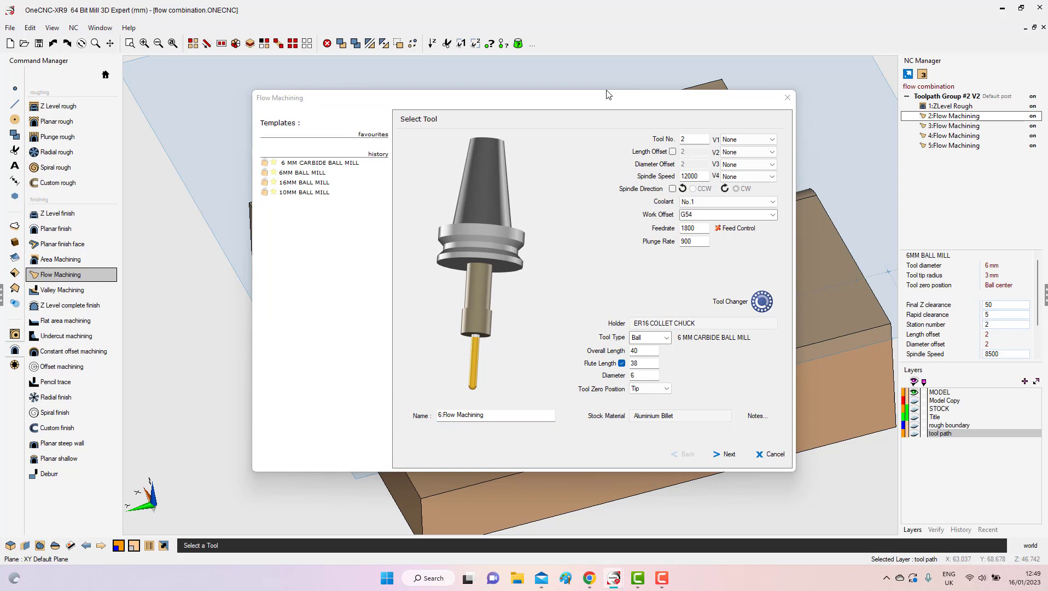
# Generate the step-facing side's flow toolpath with the 6 mm carbide ball mill, 0.2 stepover, 0.005 surface tolerance and Away from Guide style
pyautogui.click(730, 455)
pyautogui.click(729, 455)
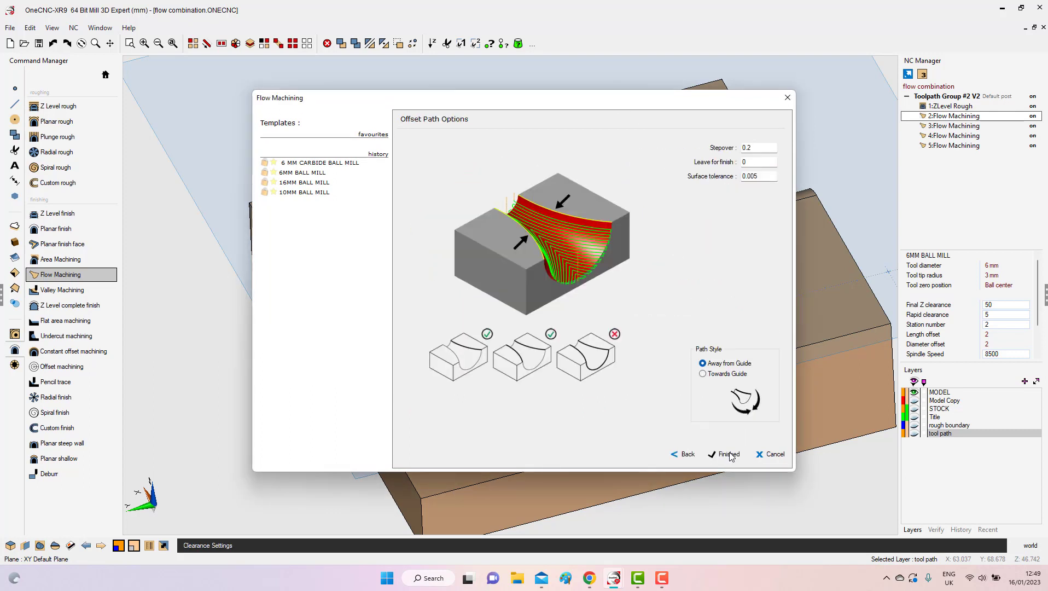
pyautogui.click(729, 454)
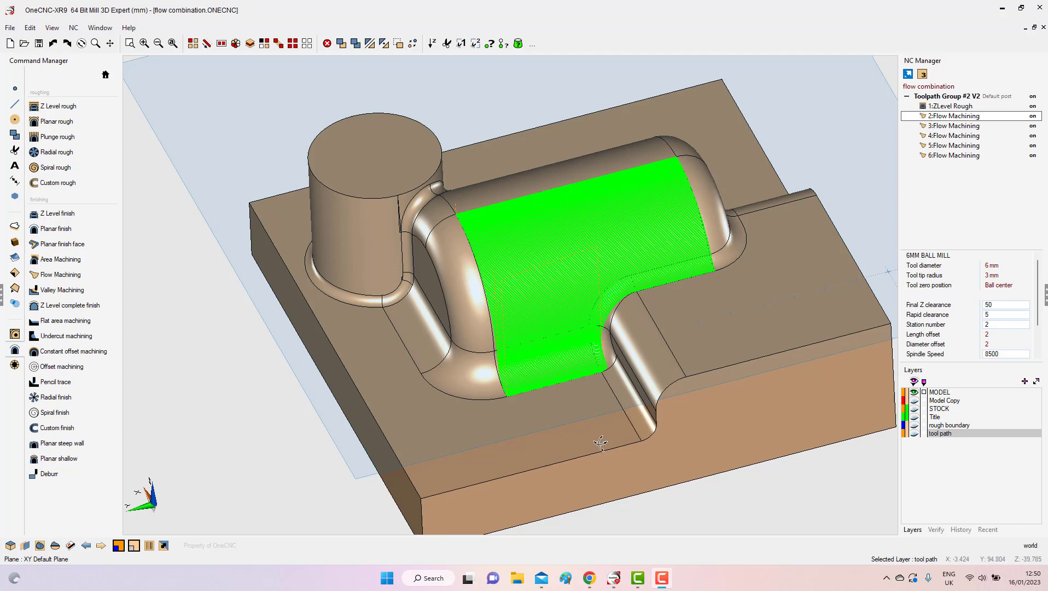
# Start Flow Machining on the half-round body's opposite side beside the round boss, selecting its curved surface and base fillet, with the crown edge as guide
pyautogui.moveTo(559, 451); pyautogui.dragTo(263, 390, button='middle')
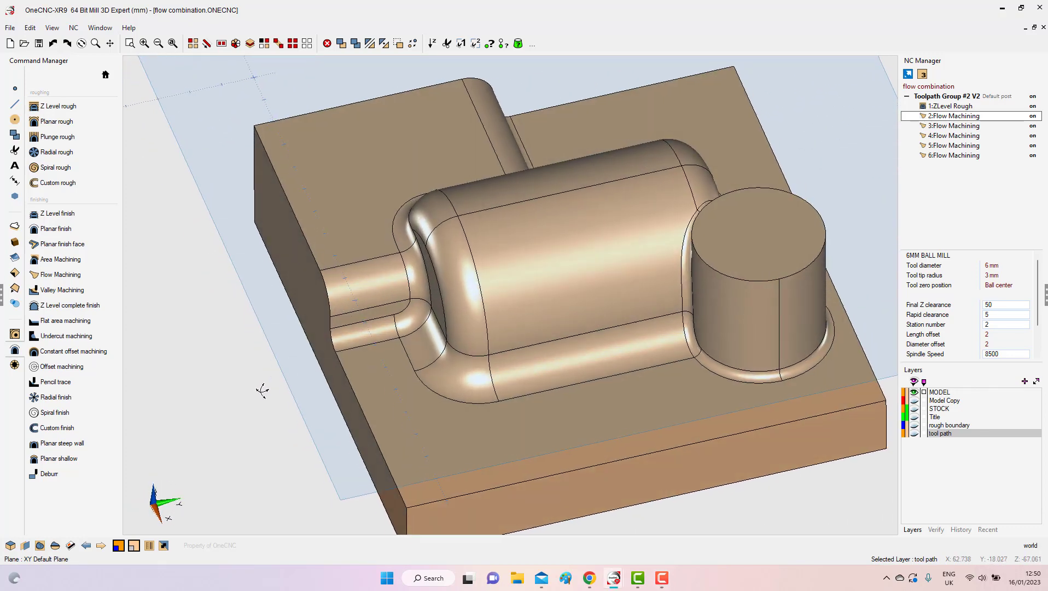
pyautogui.click(60, 274)
pyautogui.click(490, 255)
pyautogui.click(572, 236)
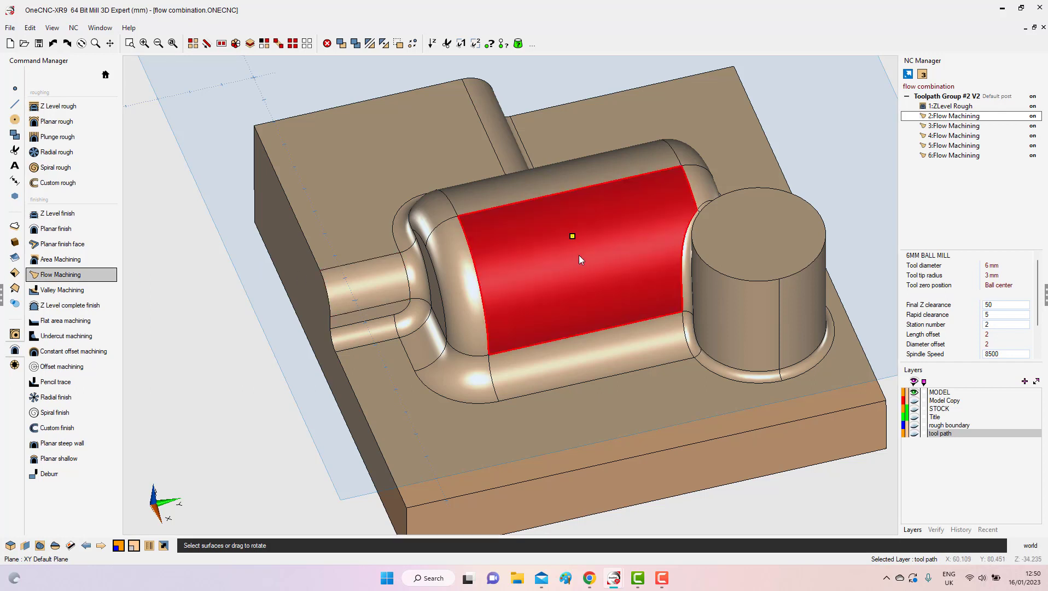
pyautogui.click(616, 342)
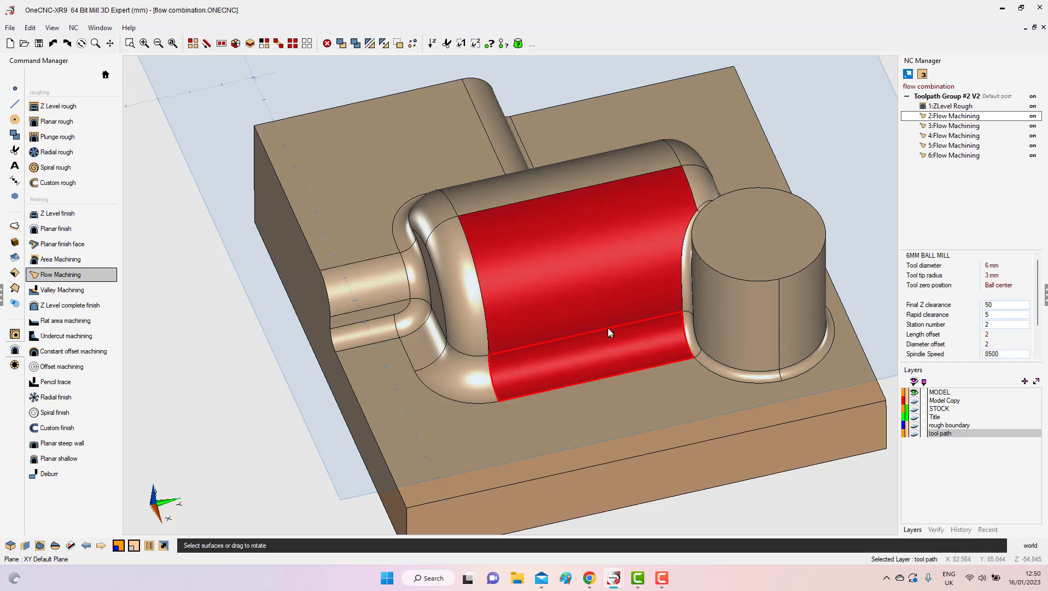
pyautogui.rightClick(589, 289)
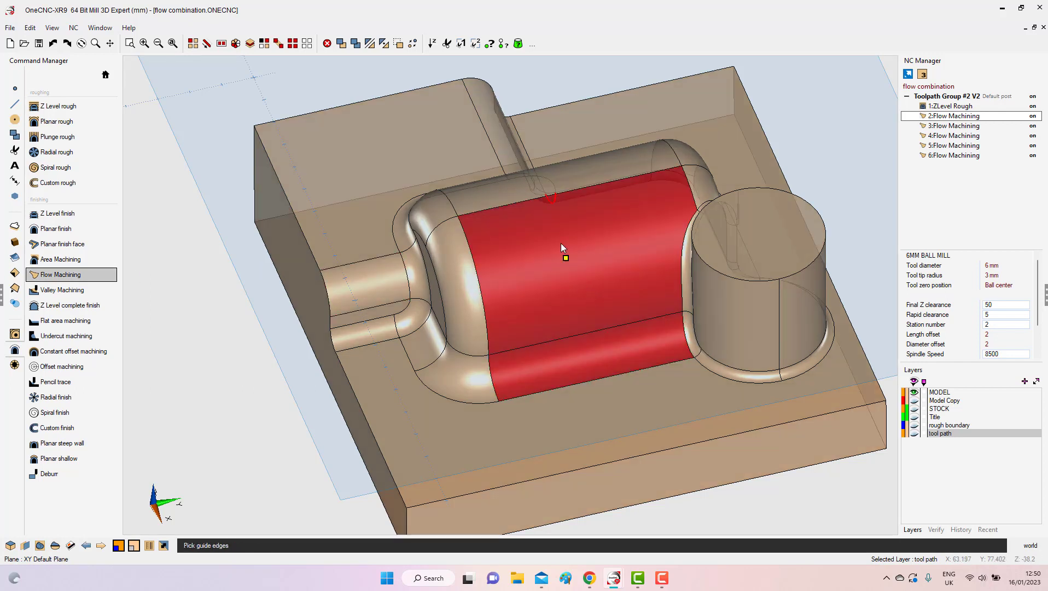
pyautogui.click(511, 203)
pyautogui.rightClick(508, 203)
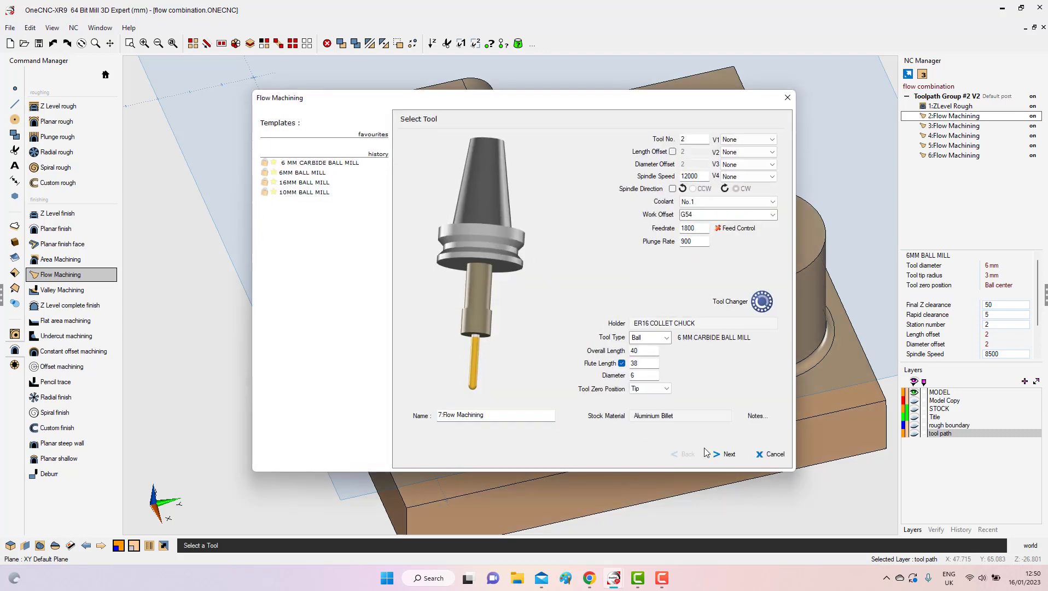
# Generate the boss-side flow toolpath with the 6 mm carbide ball mill, 5 mm rapid Z plane, 0.2 stepover and Away from Guide style
pyautogui.click(728, 455)
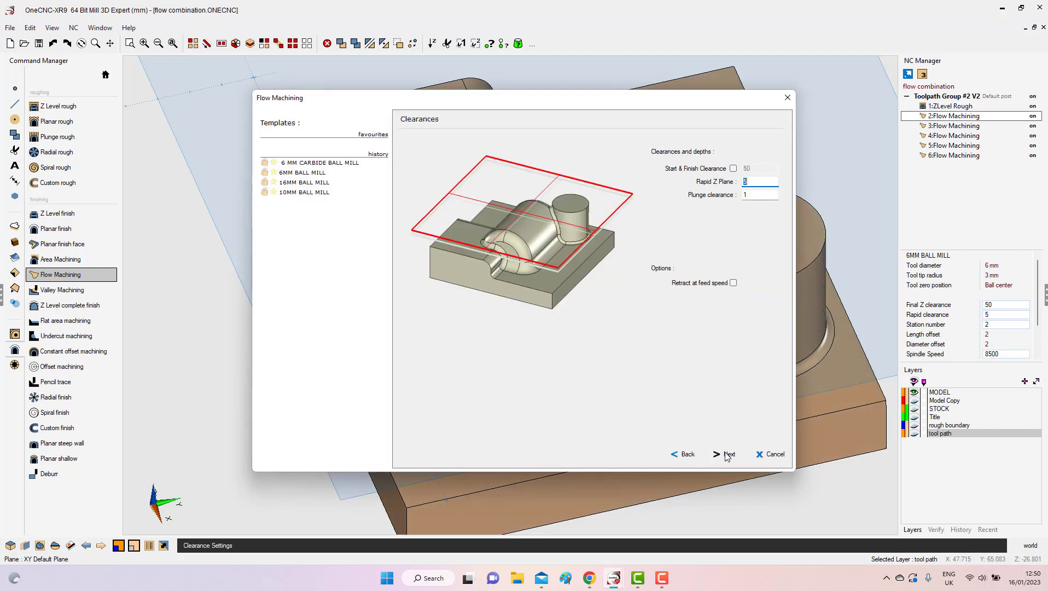
pyautogui.click(727, 456)
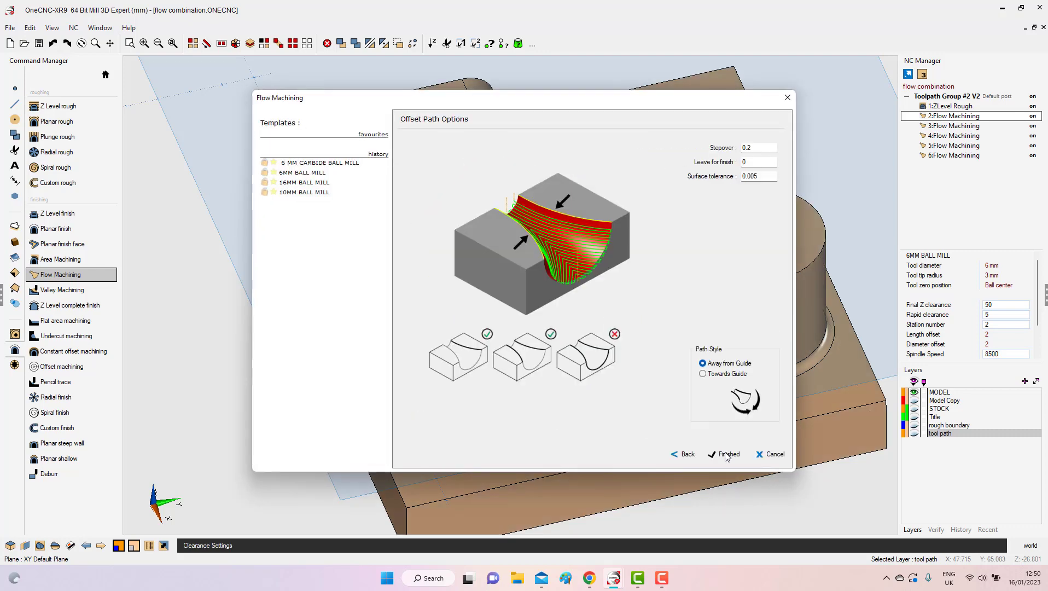
pyautogui.click(728, 455)
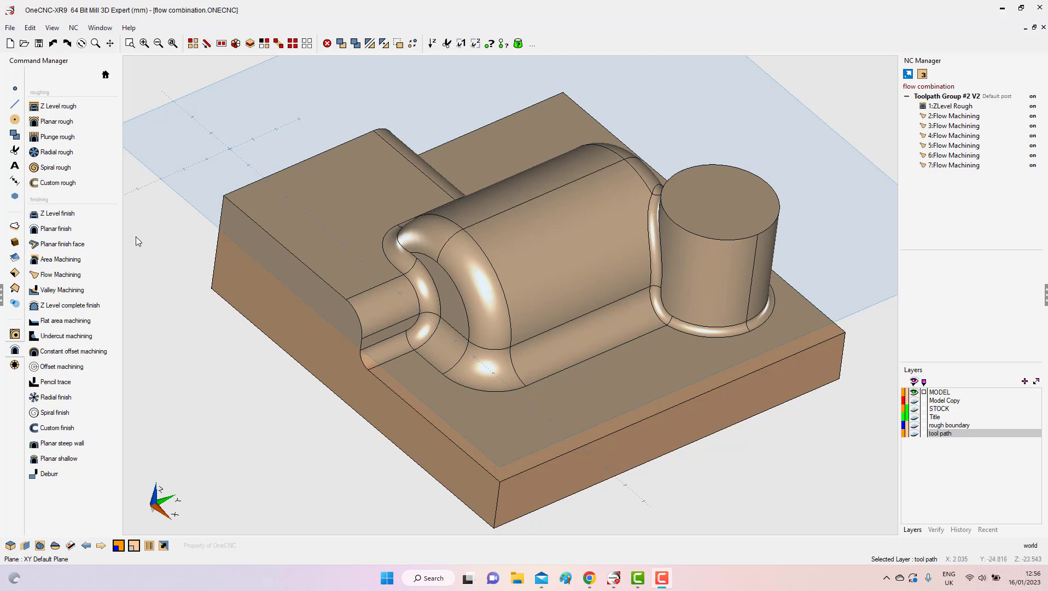
# Start Planar finish face on the flat top face of the raised step at the end opposite the round boss
pyautogui.click(68, 246)
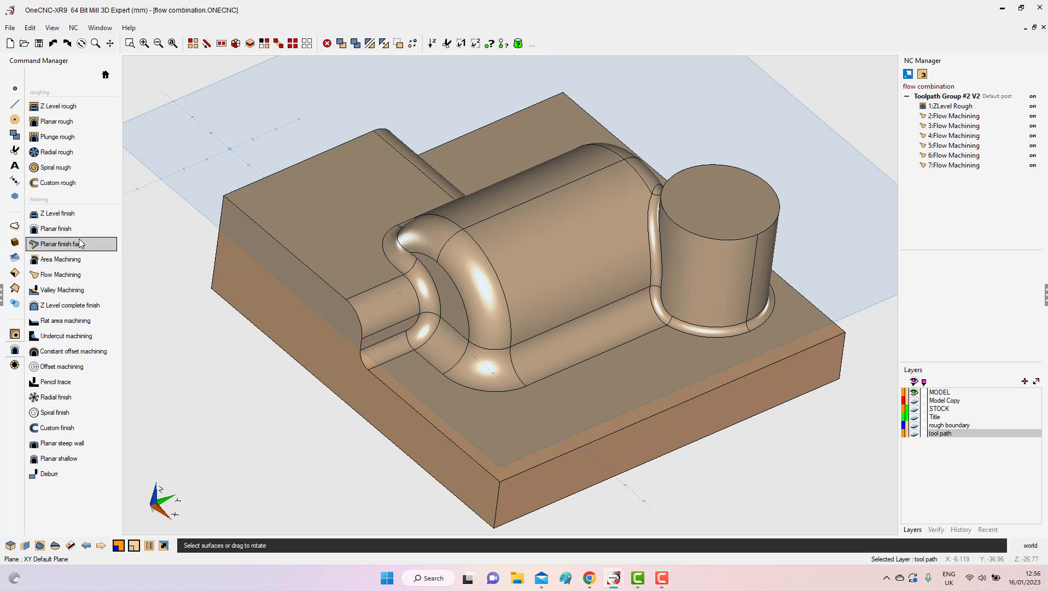
pyautogui.click(350, 188)
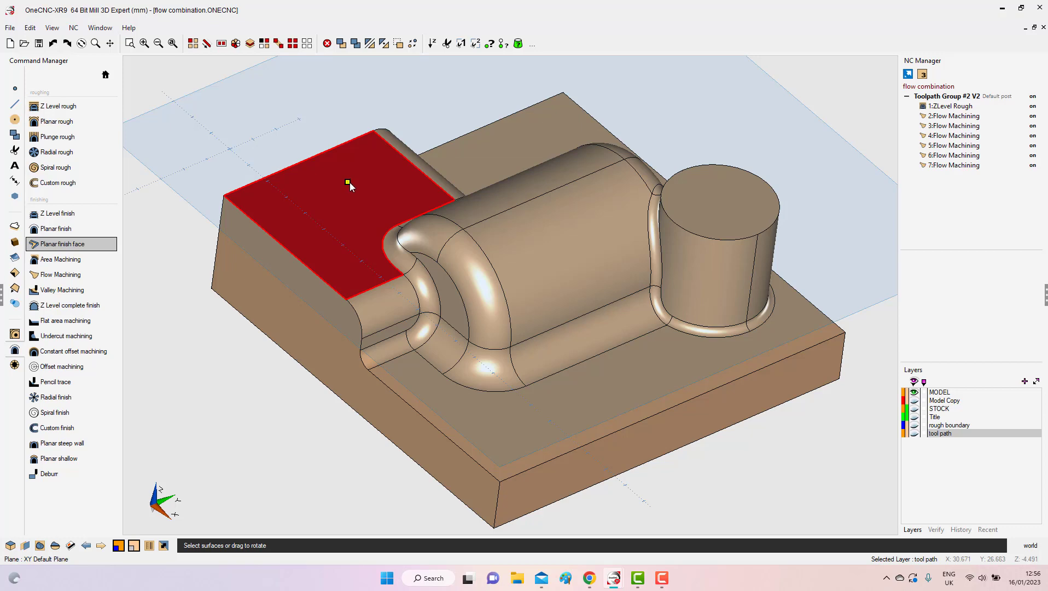
pyautogui.rightClick(352, 182)
pyautogui.rightClick(353, 181)
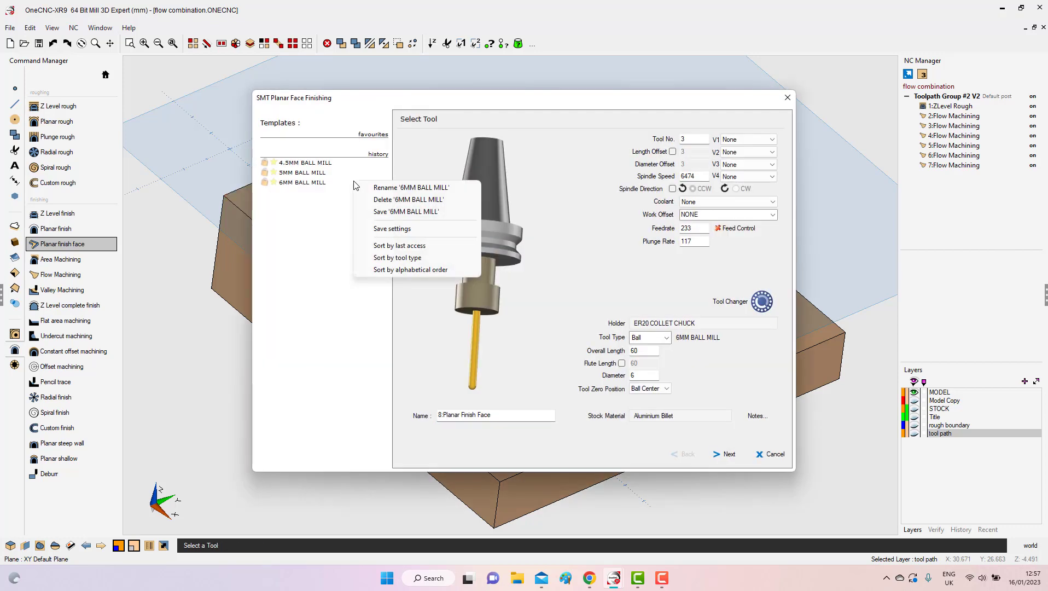
# Set the planar finishing ball mill's diameter to 4.5 mm and accept the clearances with a rapid Z plane of 5 and plunge clearance of 1
pyautogui.click(644, 375)
pyautogui.press('BackSpace')
pyautogui.write('4.5')
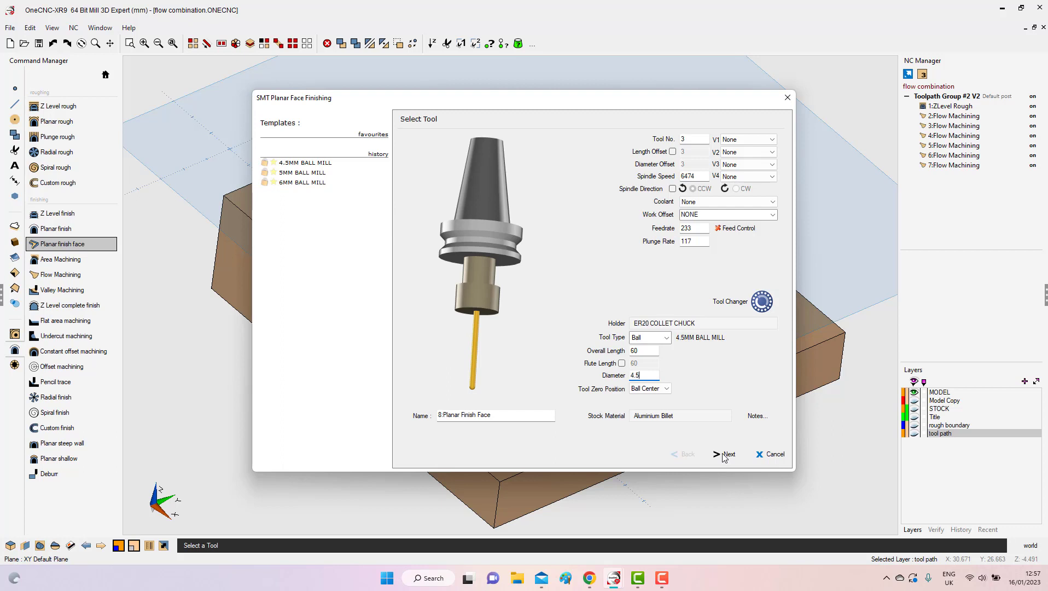
pyautogui.click(724, 455)
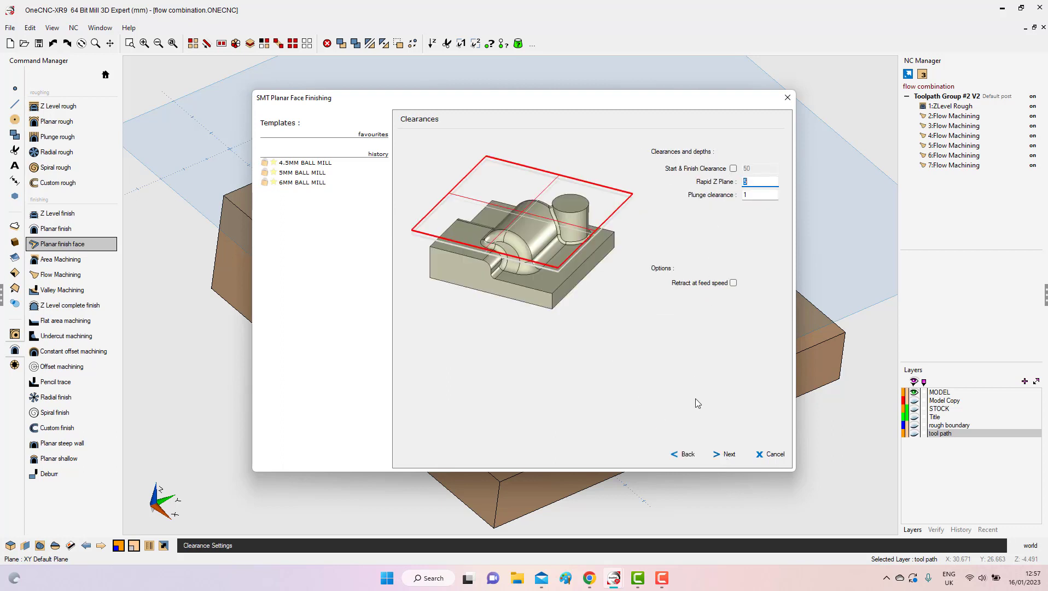
pyautogui.click(727, 455)
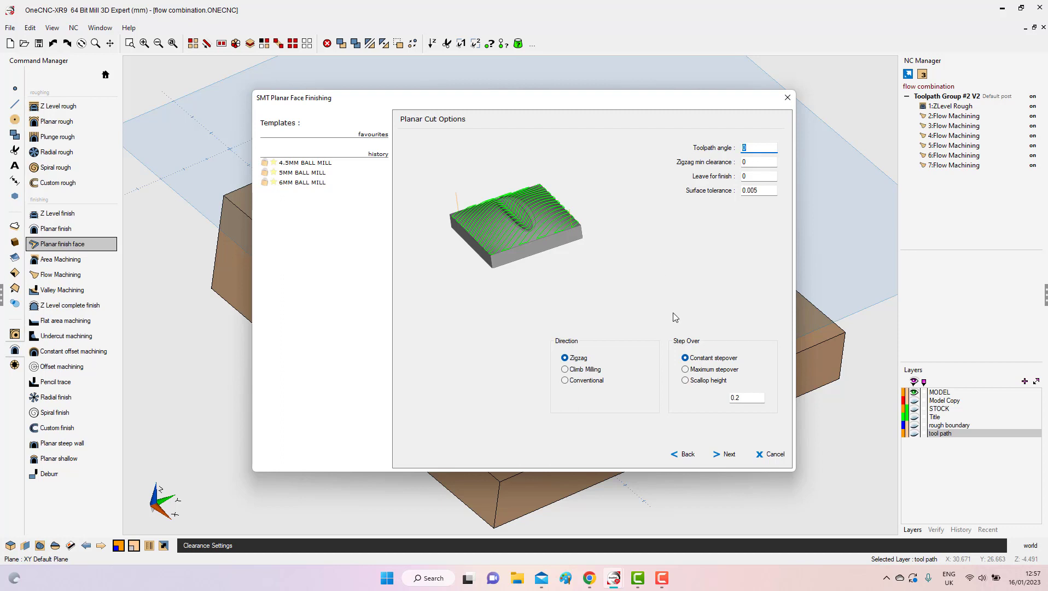
# Generate the planar face toolpath with zigzag direction, toolpath angle 0, constant stepover 0.2 and the Part boundary type
pyautogui.click(728, 459)
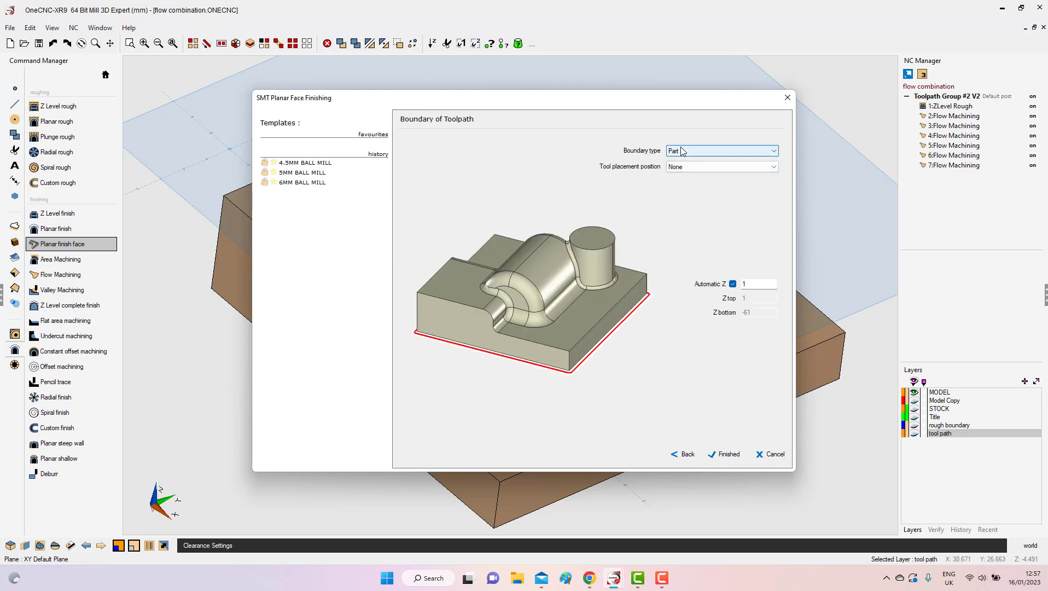
pyautogui.click(729, 454)
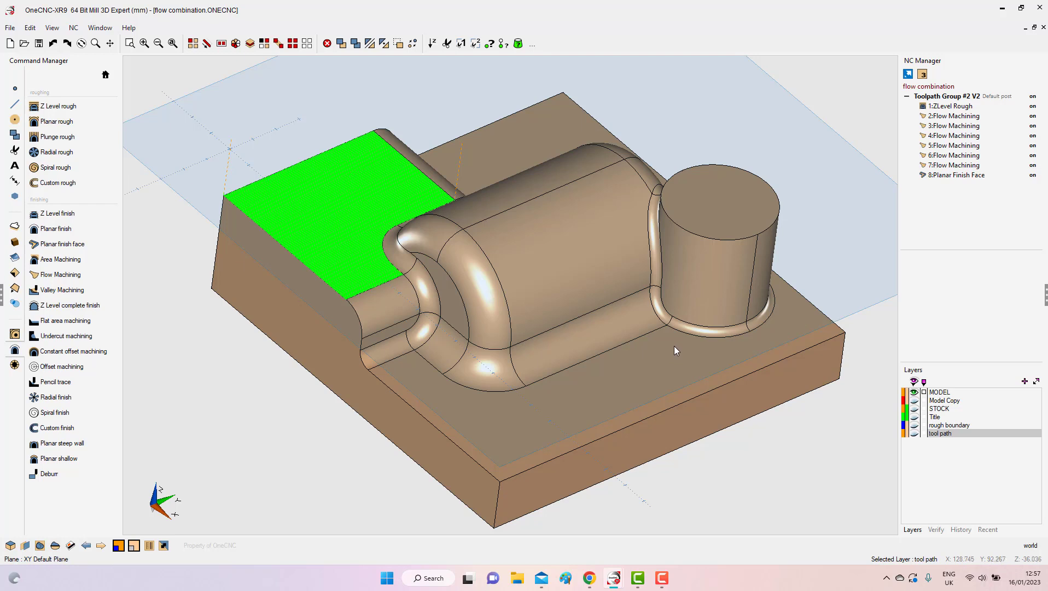
# Repick the planar finish face operation's surfaces, selecting the raised step's top face and the flat base face around the half-round body
pyautogui.rightClick(939, 177)
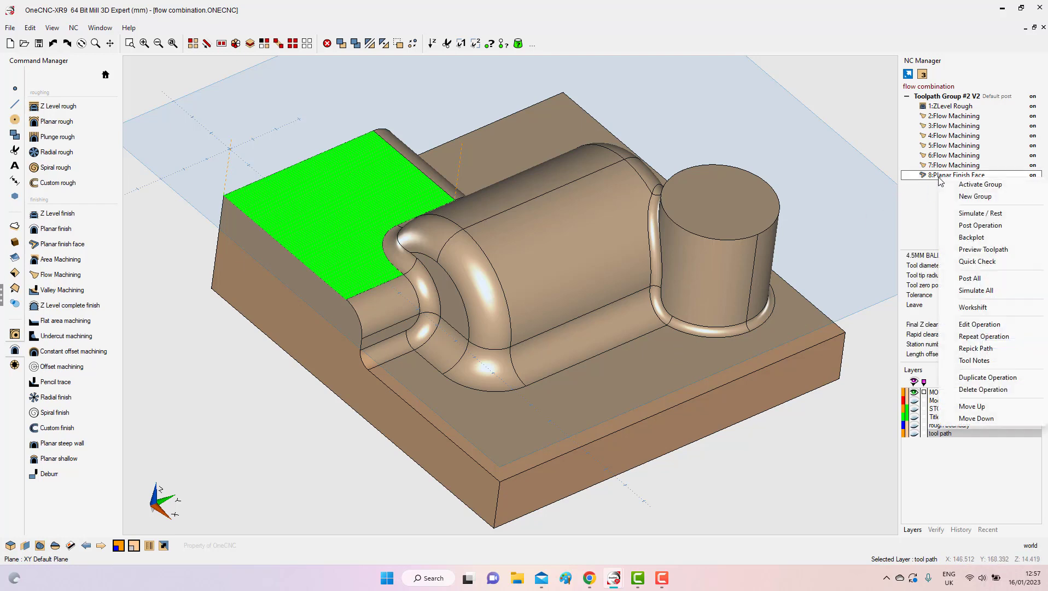
pyautogui.click(975, 349)
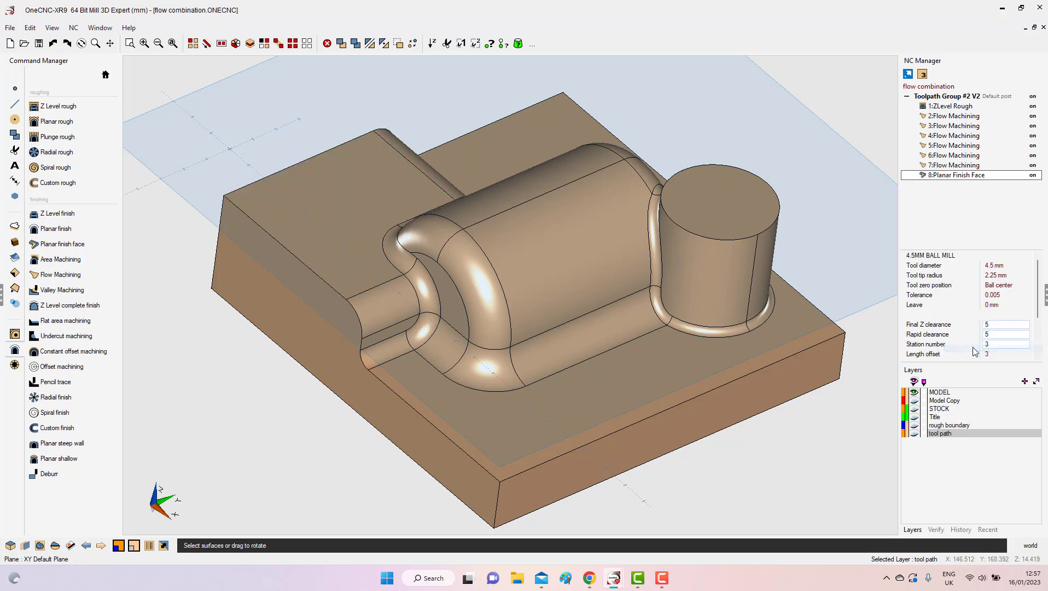
pyautogui.click(332, 232)
pyautogui.click(602, 393)
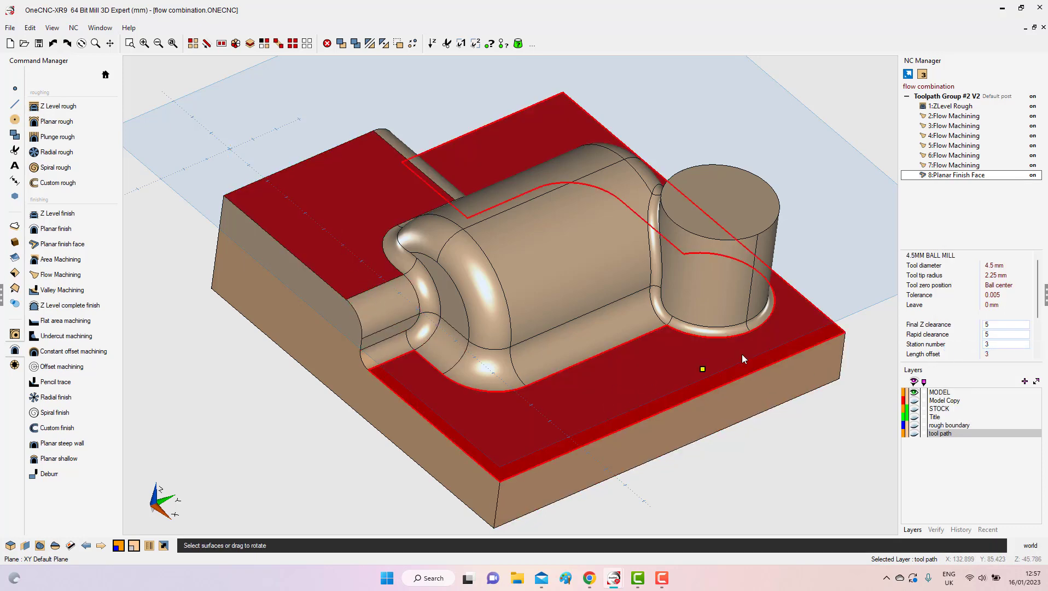
pyautogui.rightClick(816, 153)
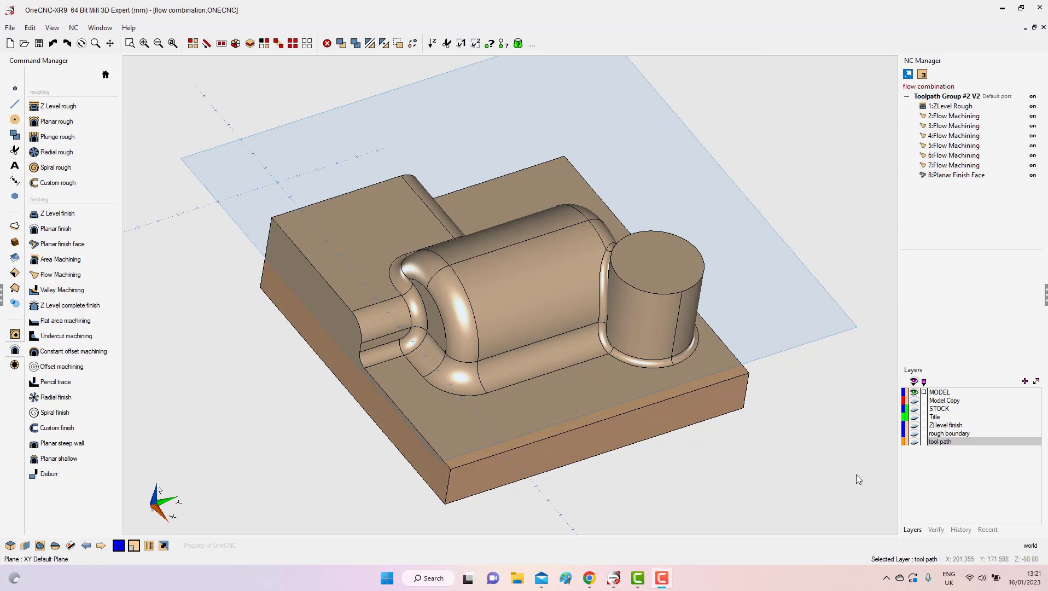
# Show the Z level finish boundary layer and start Z Level finish with the 5 mm ball mill, rapid Z plane 5 and plunge clearance 1
pyautogui.click(914, 426)
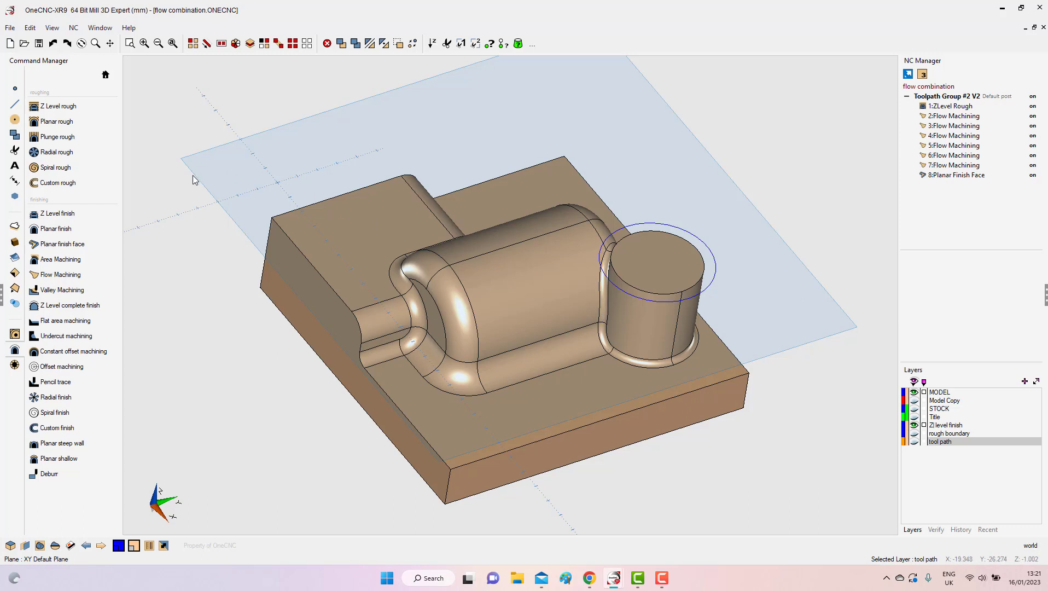
pyautogui.click(58, 214)
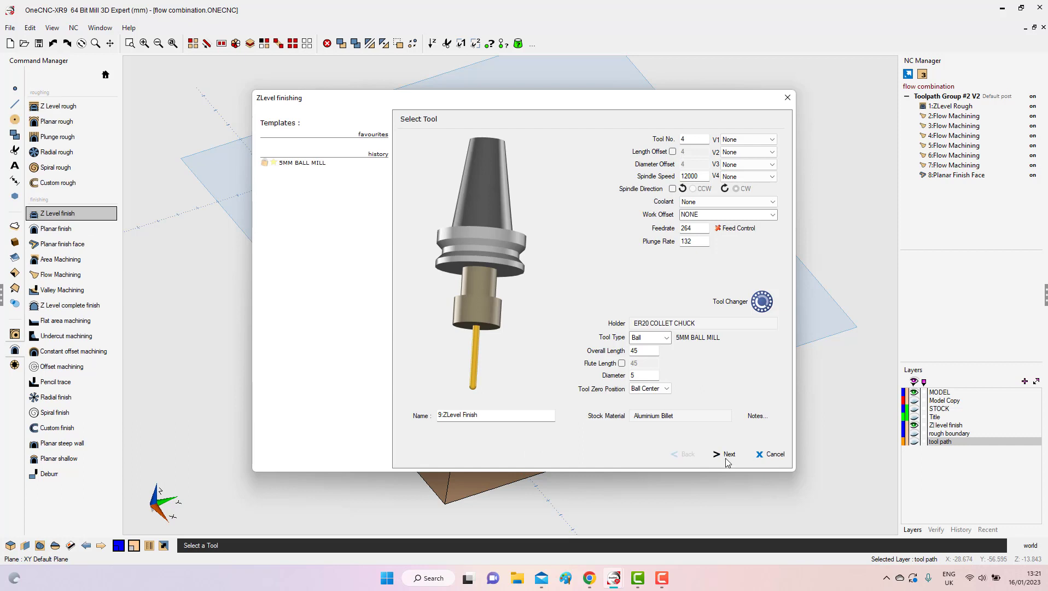
pyautogui.click(727, 458)
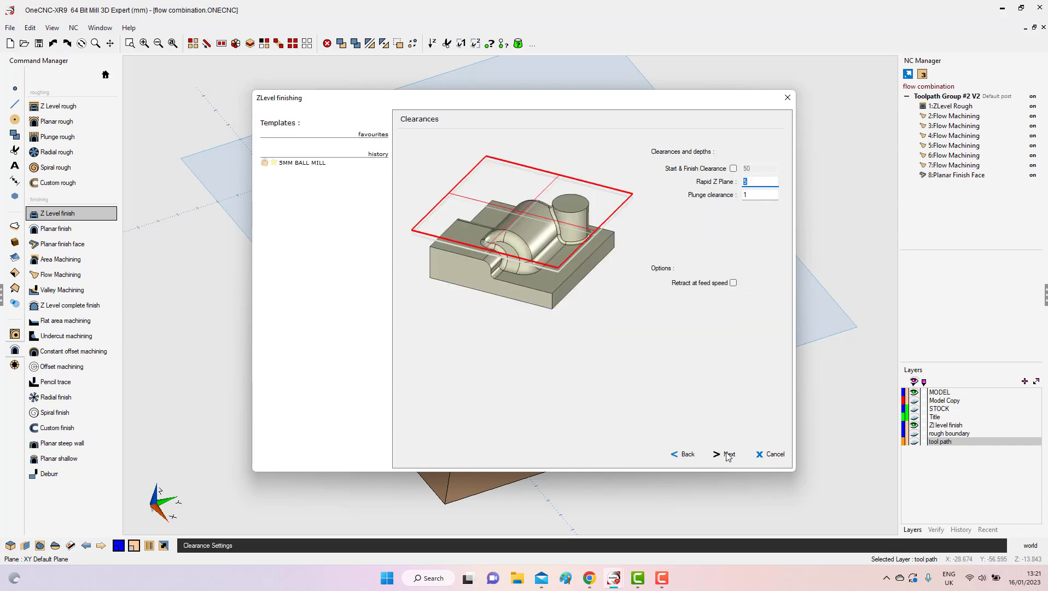
pyautogui.click(727, 458)
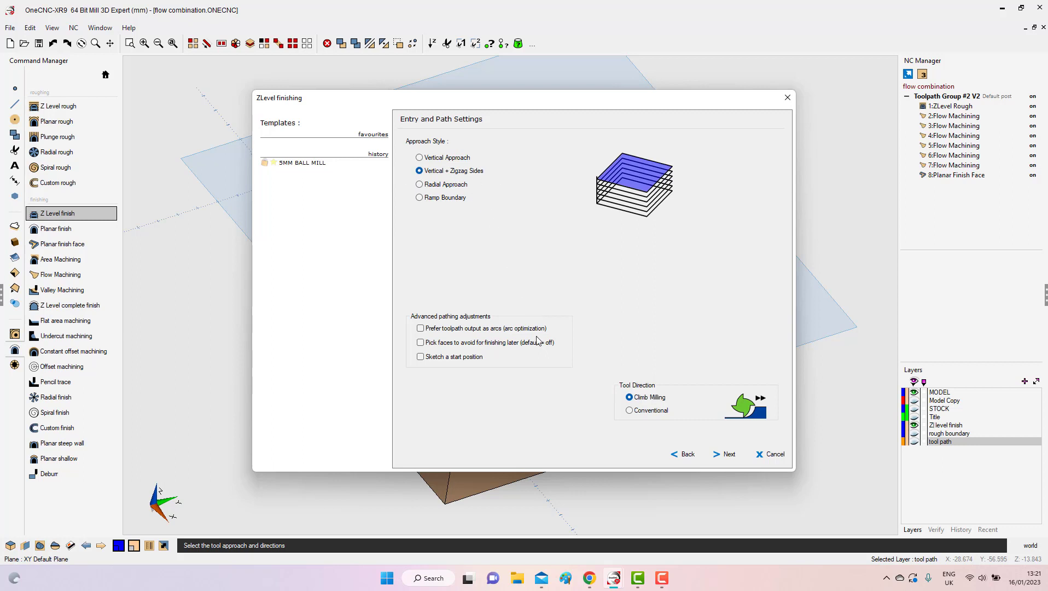
# Generate the Z level finish inside the circle around the round boss, using Vertical + Zigzag Sides, climb milling and 0.3 depth of cut
pyautogui.click(727, 457)
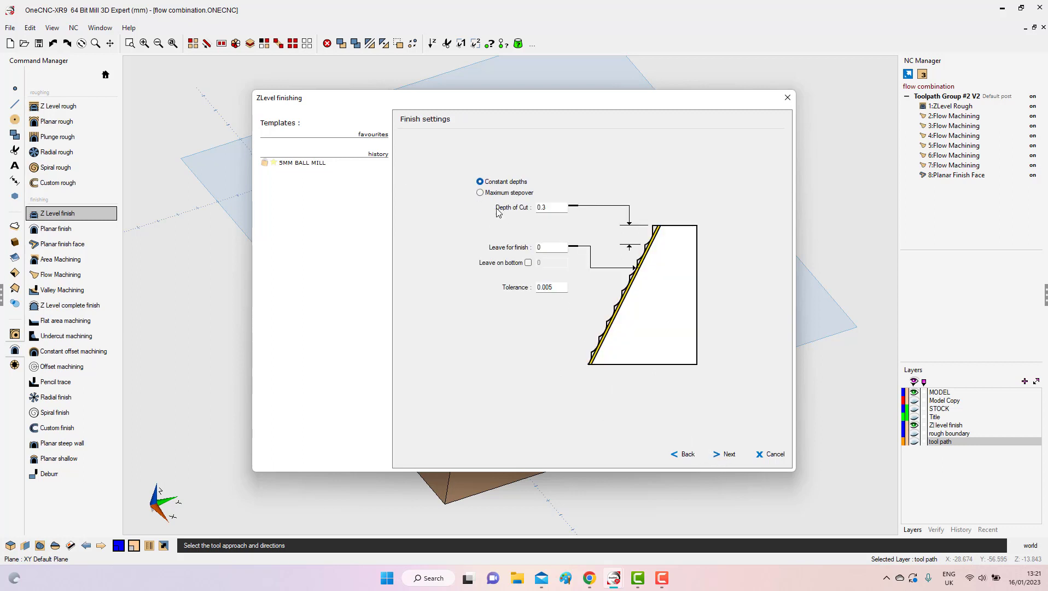
pyautogui.click(727, 457)
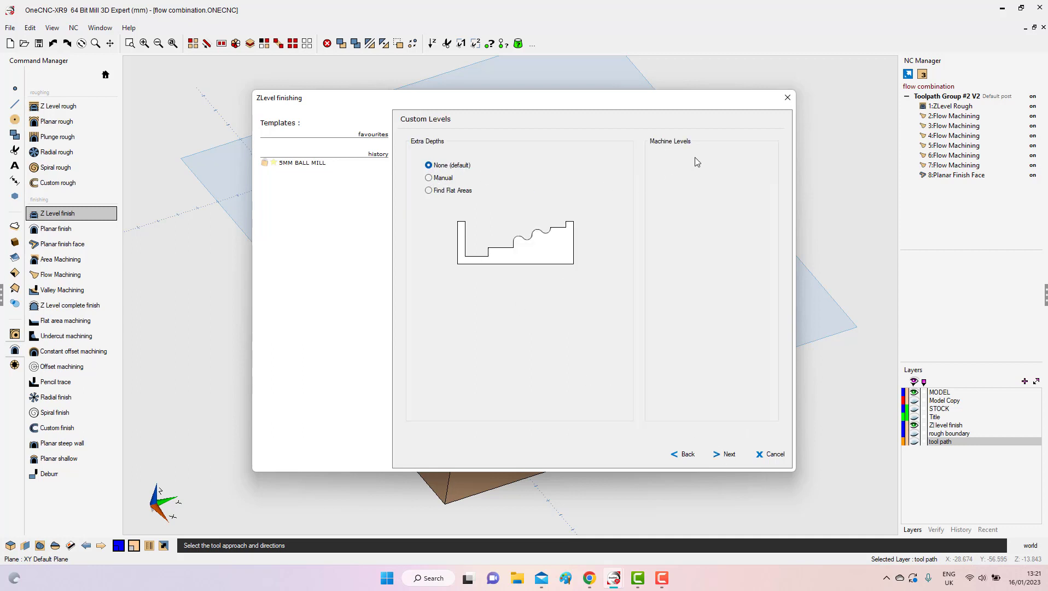
pyautogui.click(729, 457)
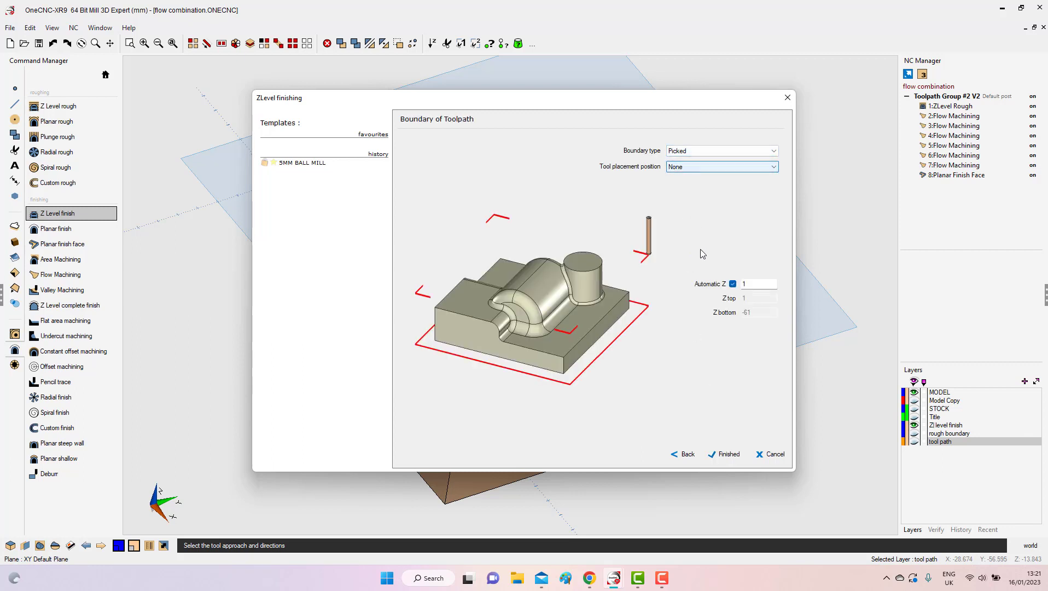
pyautogui.click(729, 455)
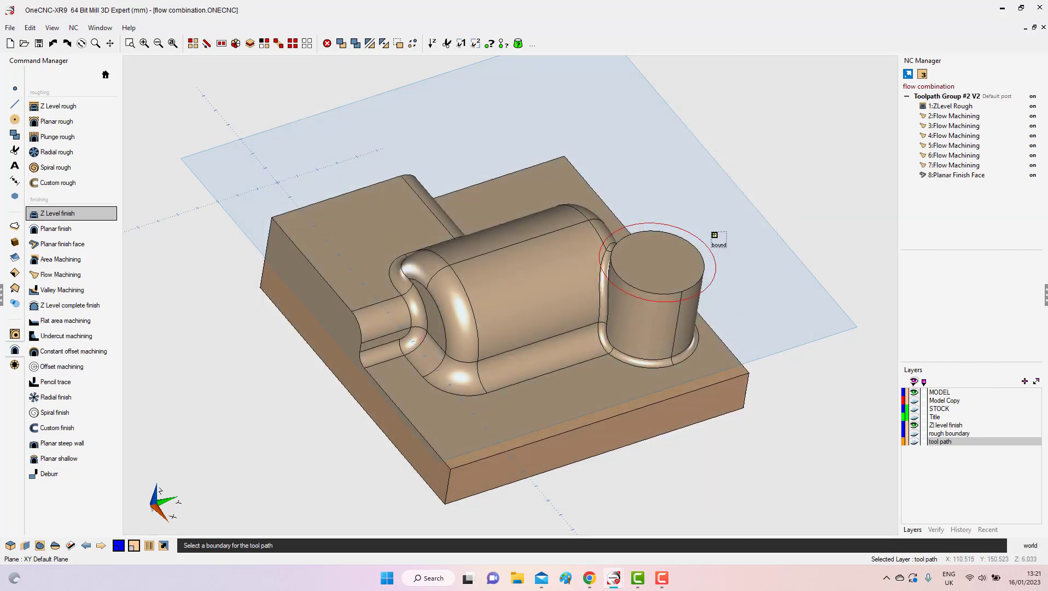
pyautogui.click(713, 235)
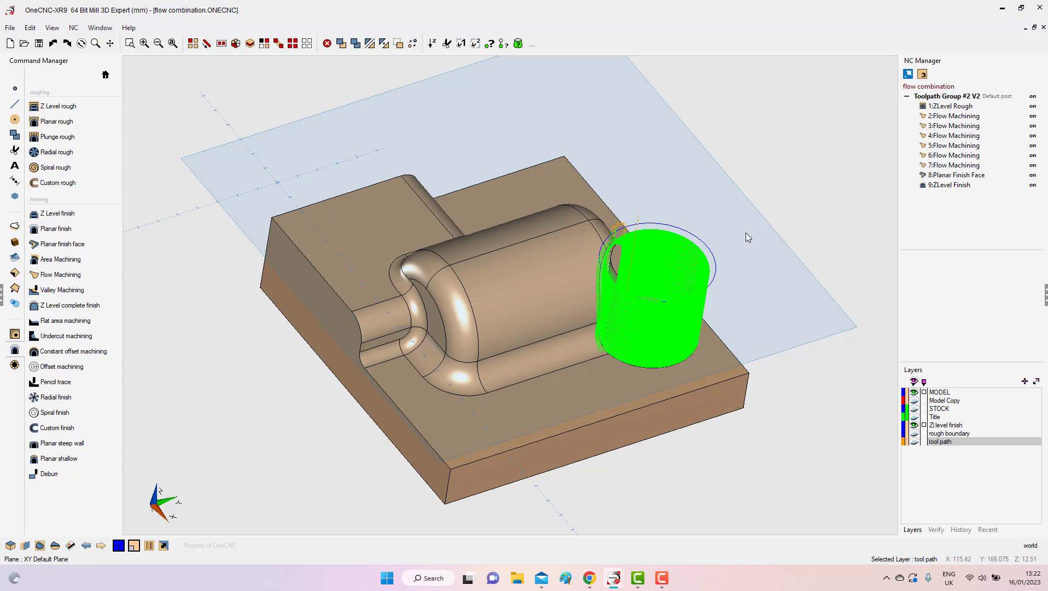
# Start Area Machining and select the chain of fillet surfaces around the round boss's base and along its joint with the half-round body
pyautogui.moveTo(664, 302)
pyautogui.mouseDown(button='middle')
pyautogui.moveTo(662, 287)
pyautogui.moveTo(647, 291)
pyautogui.mouseUp(button='middle')
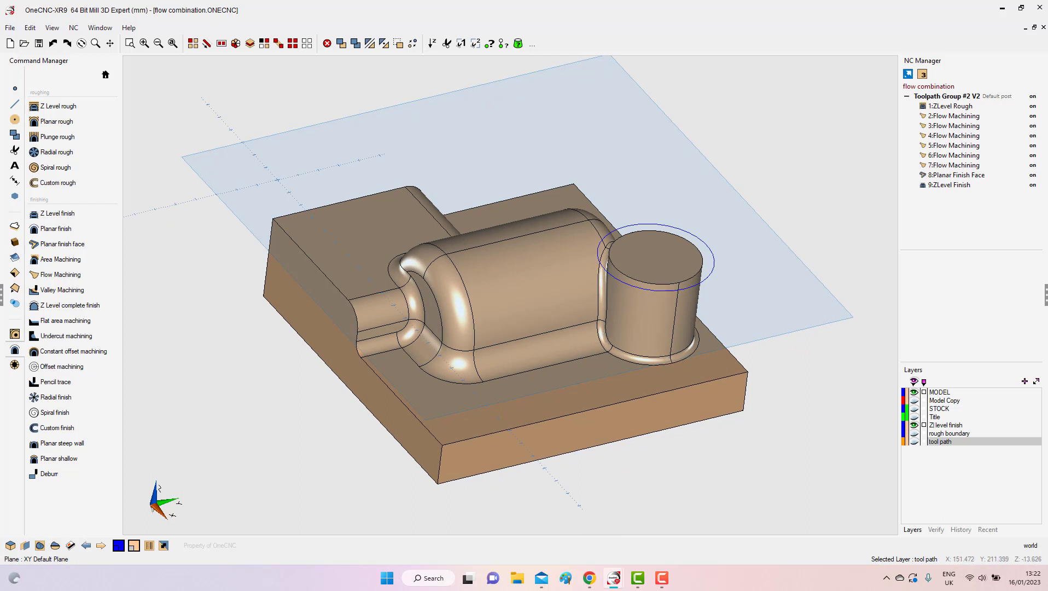
pyautogui.scroll(3, 670, 318)
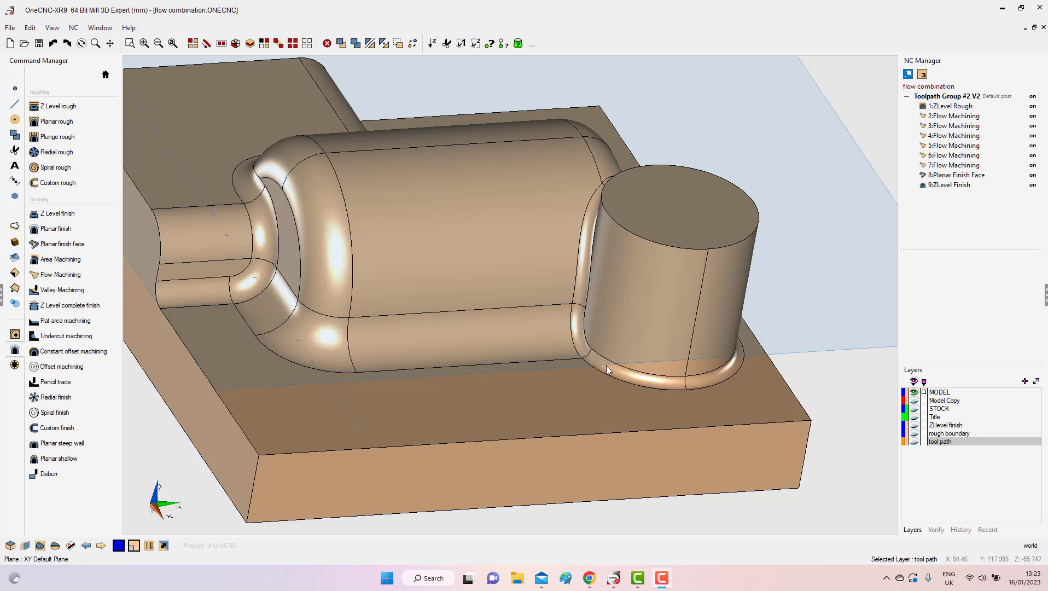
pyautogui.moveTo(714, 379); pyautogui.dragTo(657, 356, button='middle')
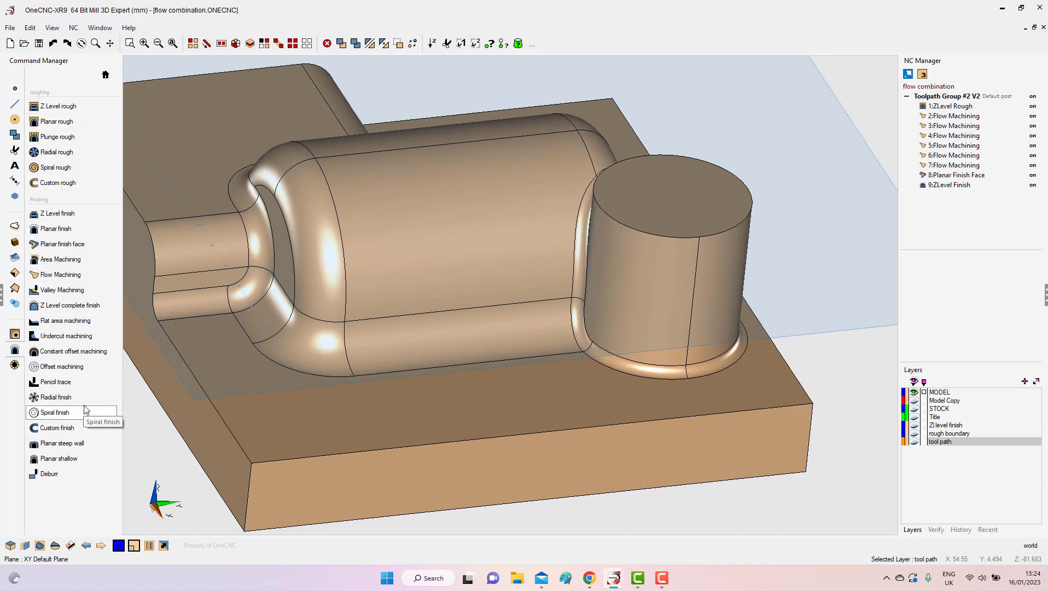
pyautogui.click(69, 260)
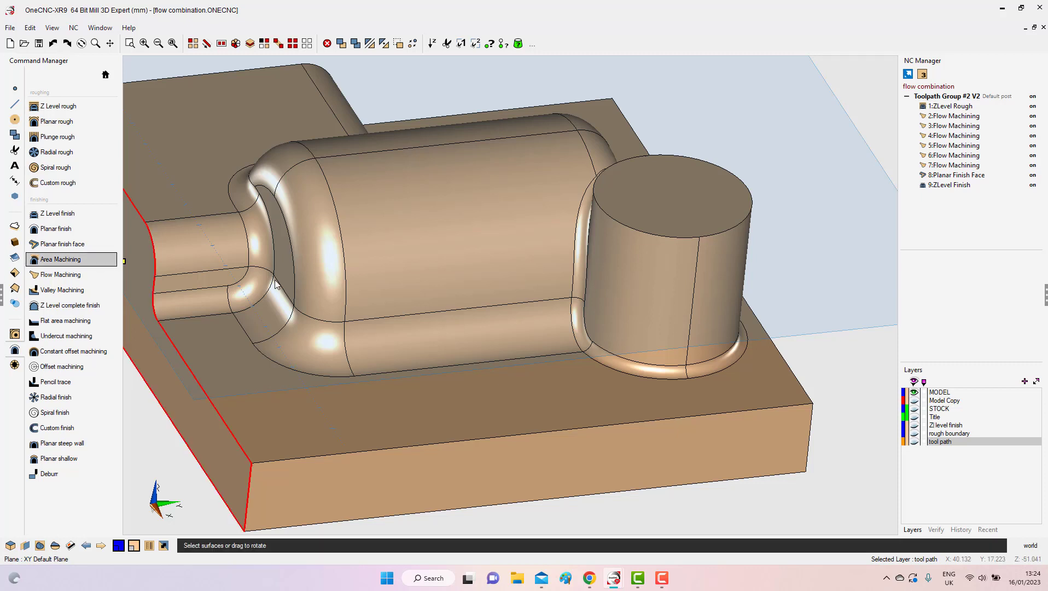
pyautogui.click(582, 255)
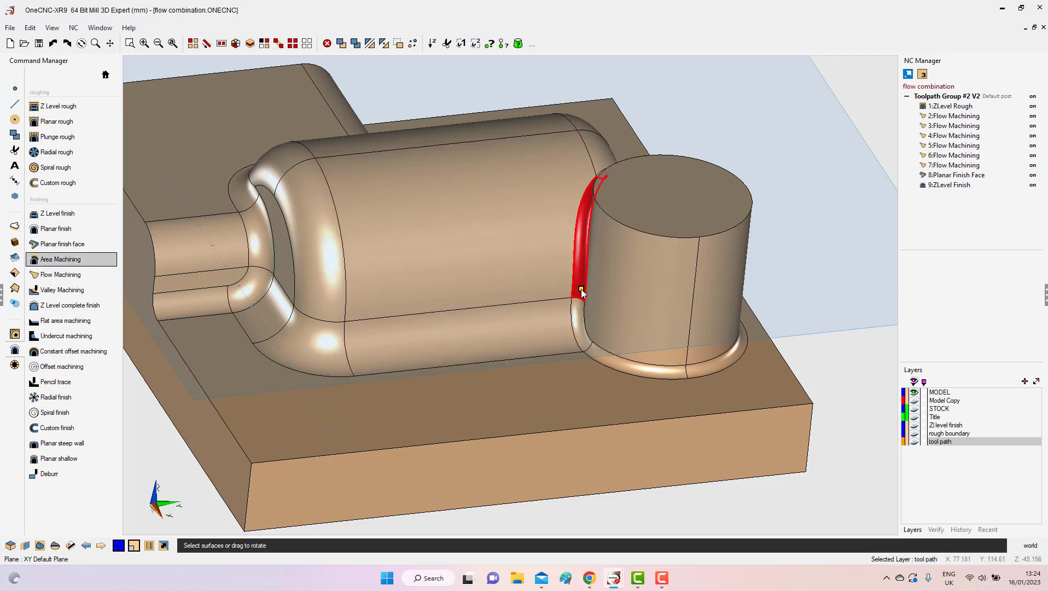
pyautogui.click(621, 364)
pyautogui.moveTo(710, 366); pyautogui.dragTo(585, 432)
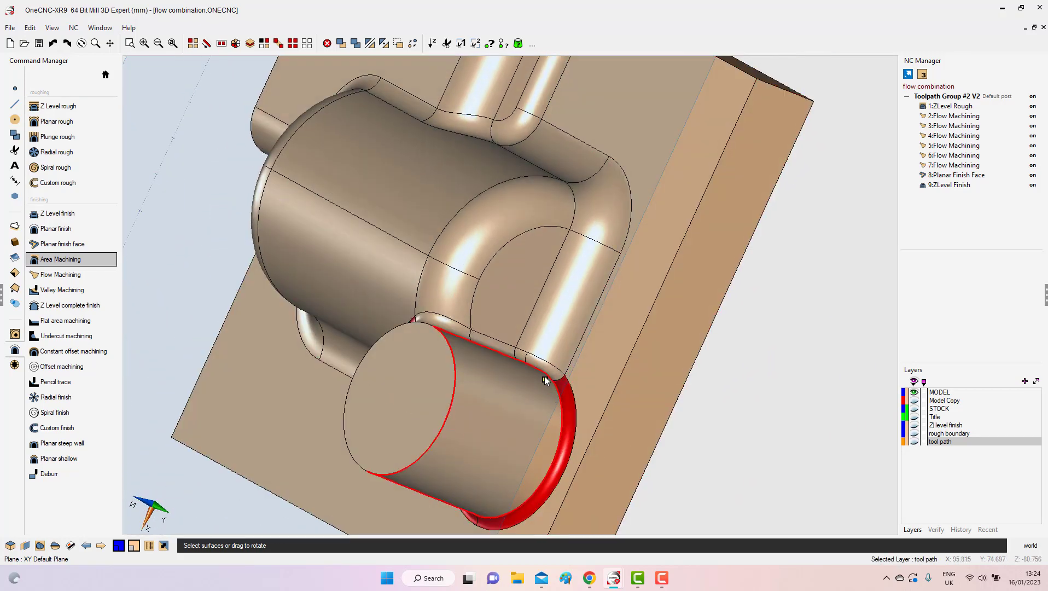
pyautogui.click(522, 357)
pyautogui.click(495, 345)
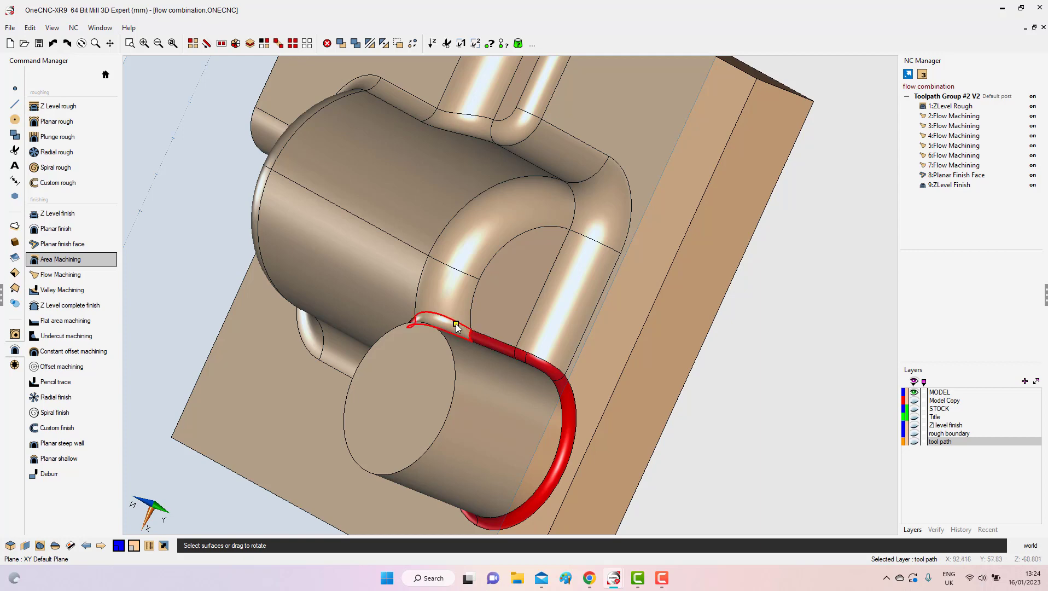
pyautogui.click(457, 324)
pyautogui.moveTo(567, 392); pyautogui.dragTo(806, 177)
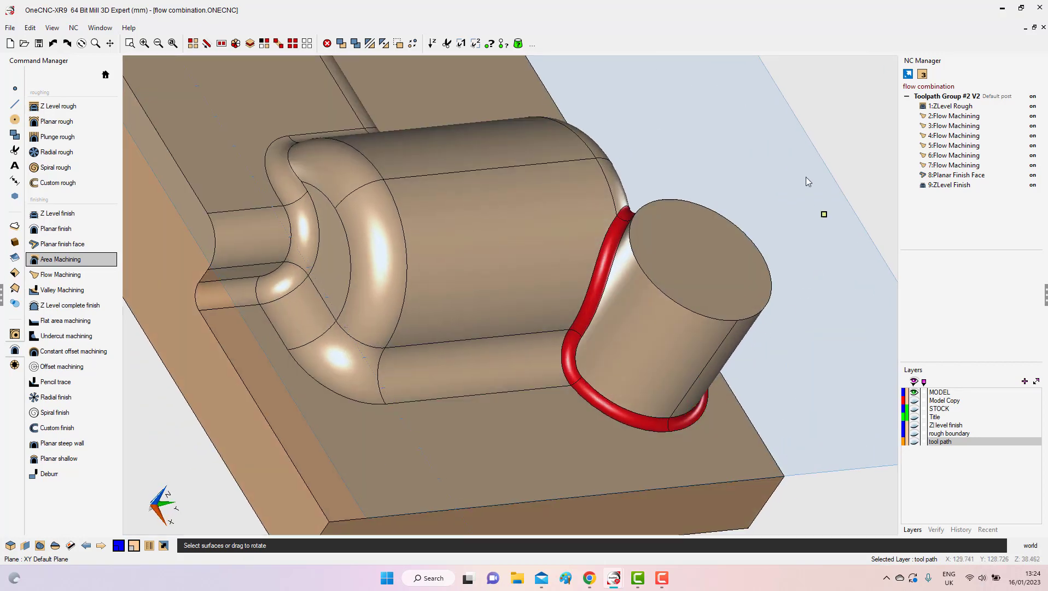
pyautogui.rightClick(765, 154)
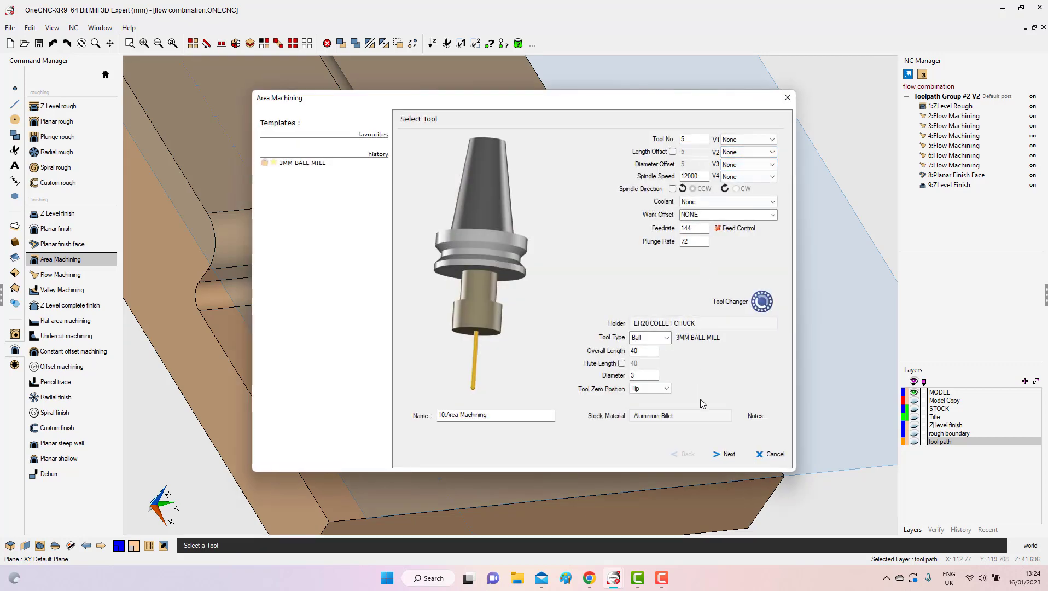
# Generate the fillet toolpath with the 3 mm ball mill, rapid Z plane 5, climb milling and Spiral Inwards path style
pyautogui.click(728, 454)
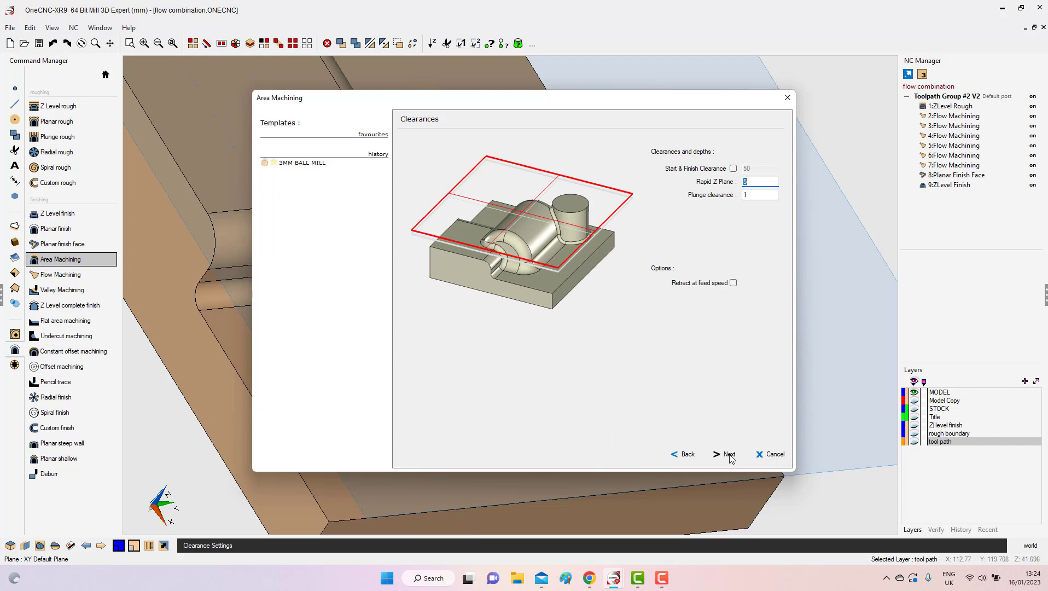
pyautogui.click(729, 455)
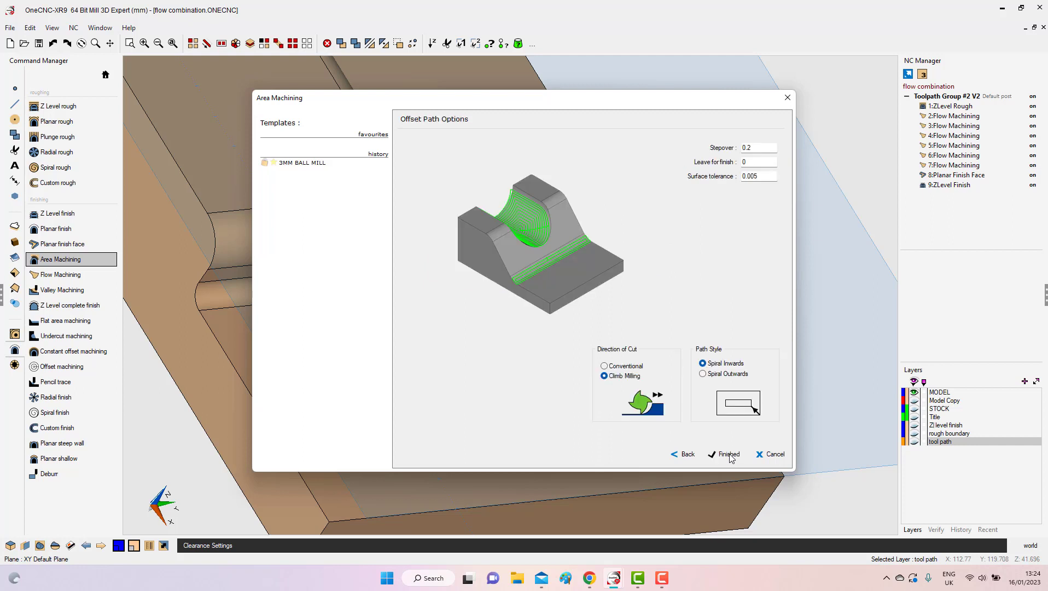
pyautogui.click(757, 145)
pyautogui.click(731, 455)
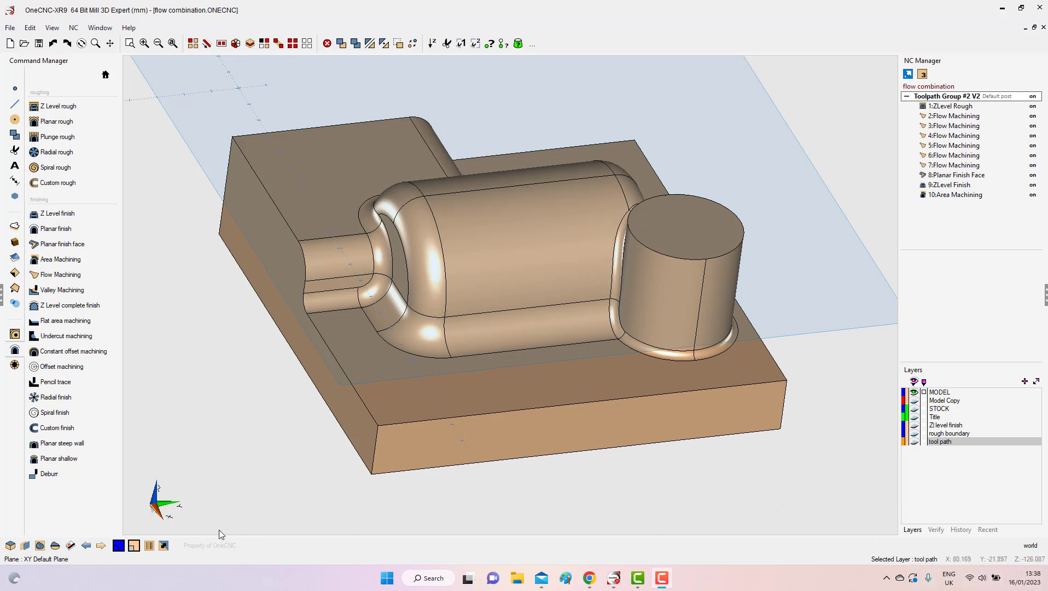
# Launch the solid simulation of the whole toolpath group using the Stock Model as stock
pyautogui.rightClick(928, 98)
pyautogui.click(968, 137)
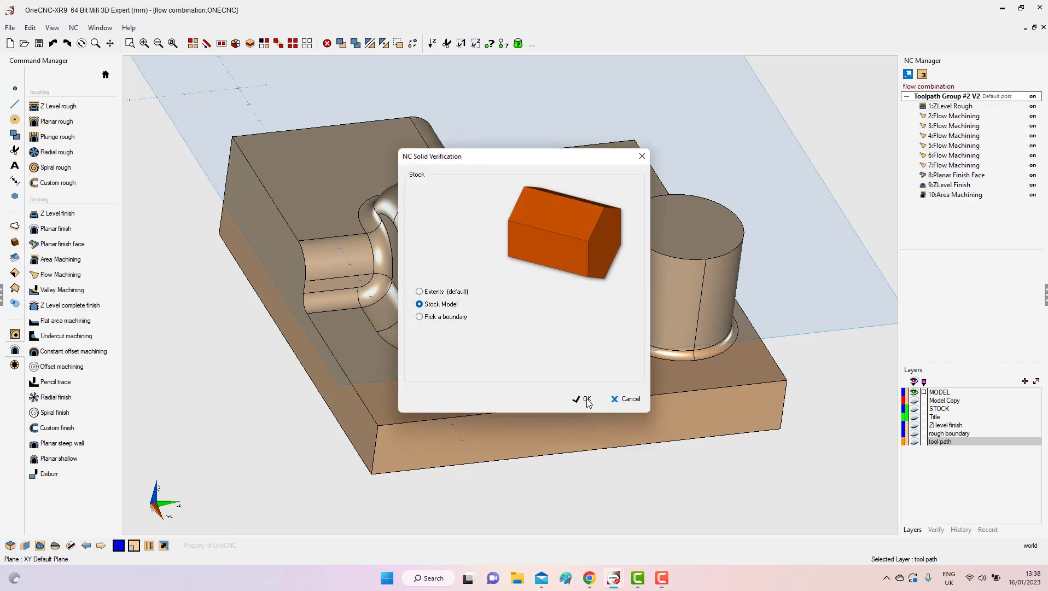
pyautogui.click(586, 400)
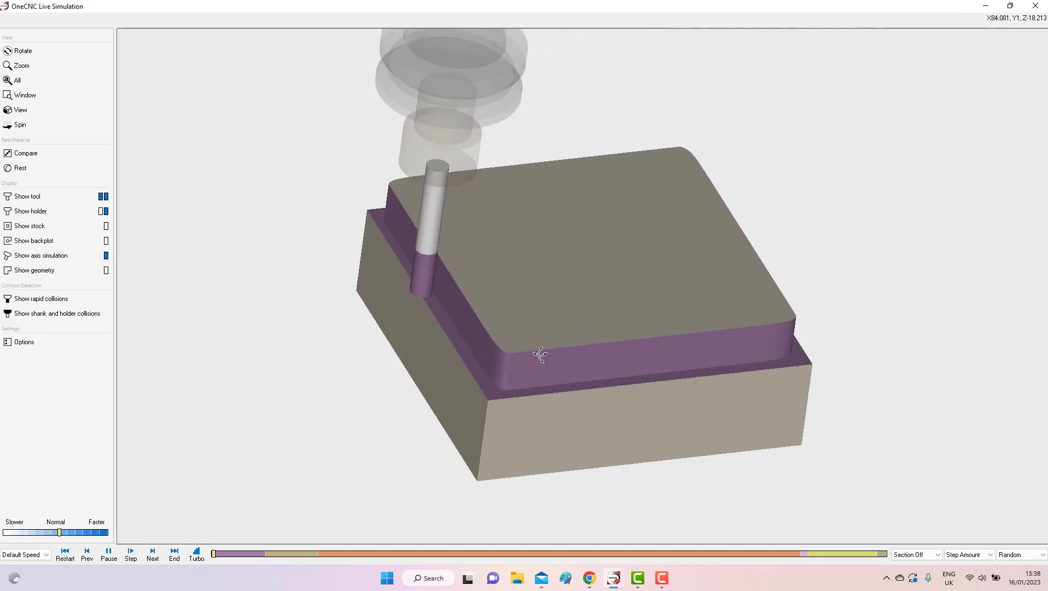
# Examine the simulated roughing and the flow machining on the half-round body's rounded end up close from several angles
pyautogui.moveTo(541, 354)
pyautogui.mouseDown()
pyautogui.moveTo(545, 330)
pyautogui.moveTo(539, 349)
pyautogui.mouseUp()
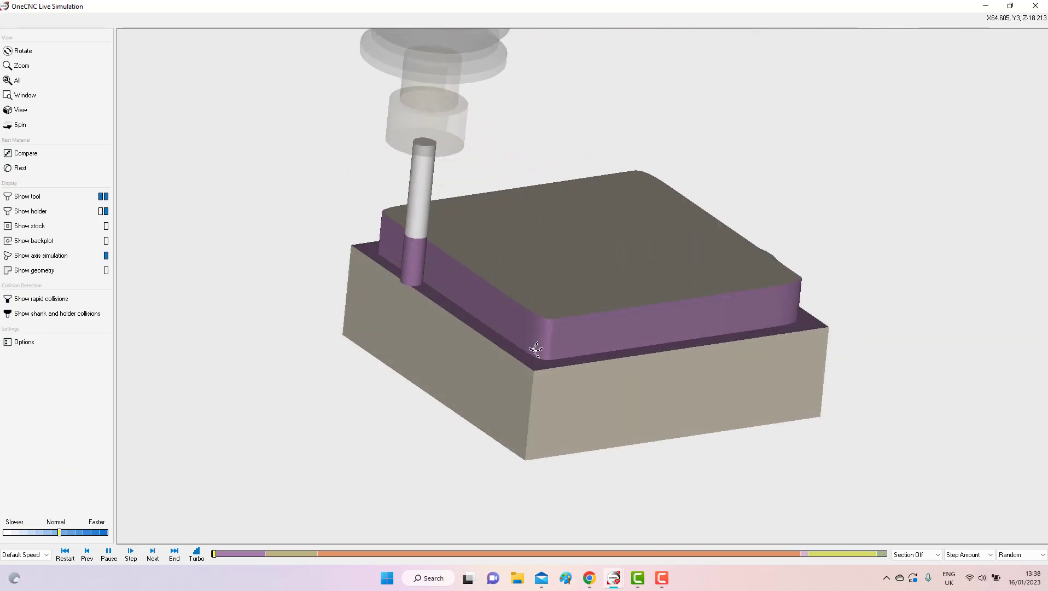
pyautogui.click(64, 532)
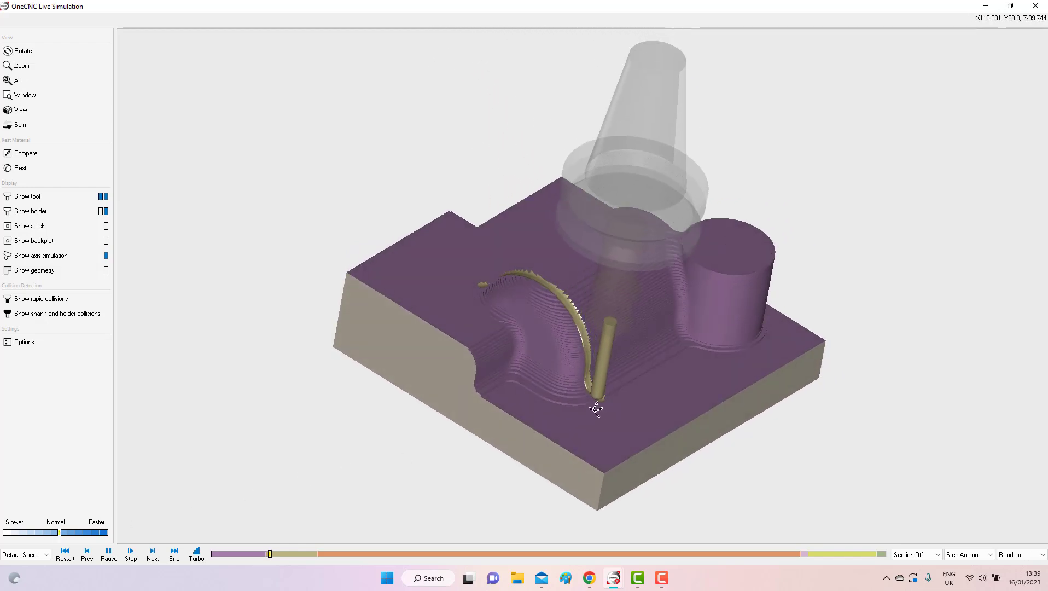
pyautogui.scroll(3, 546, 407)
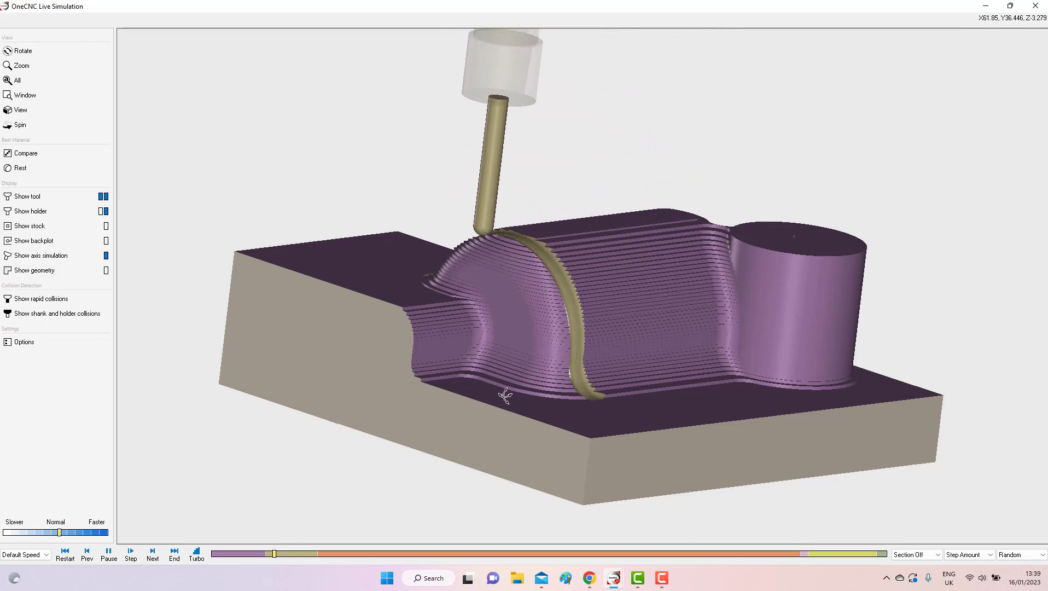
pyautogui.moveTo(505, 396); pyautogui.dragTo(460, 419)
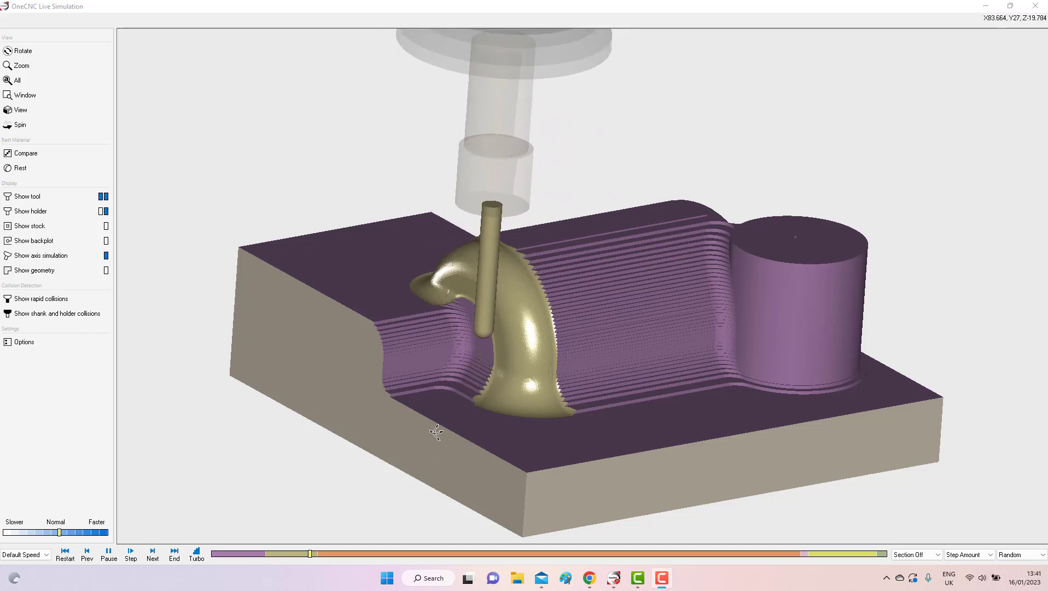
pyautogui.scroll(6, 458, 410)
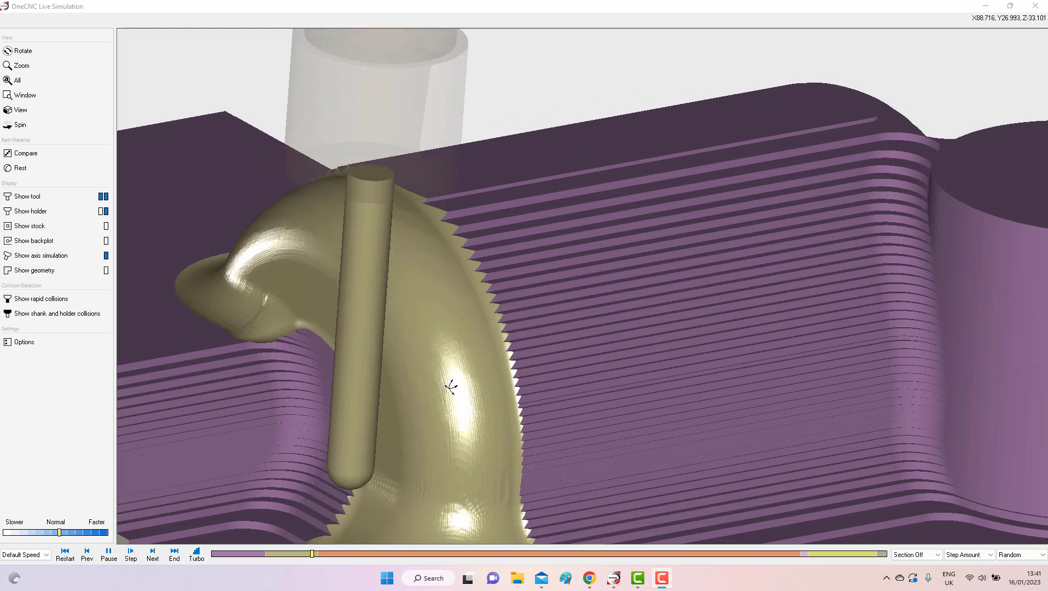
pyautogui.moveTo(458, 410); pyautogui.dragTo(564, 223, button='middle')
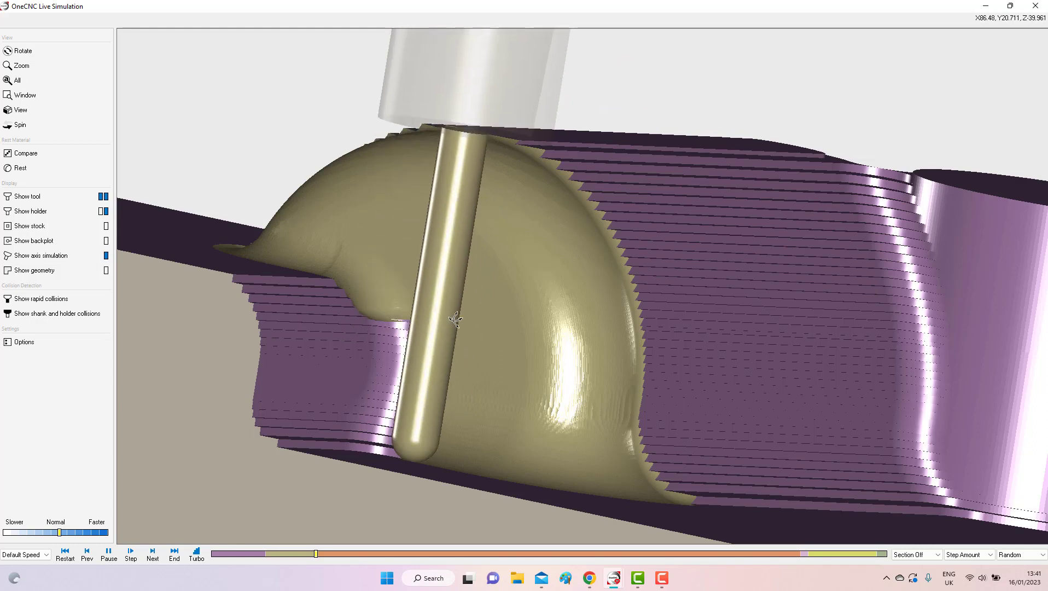
# Examine the whole simulated part from different angles as finishing moves from the rounded end to the half-round surfaces
pyautogui.scroll(-8, 502, 318)
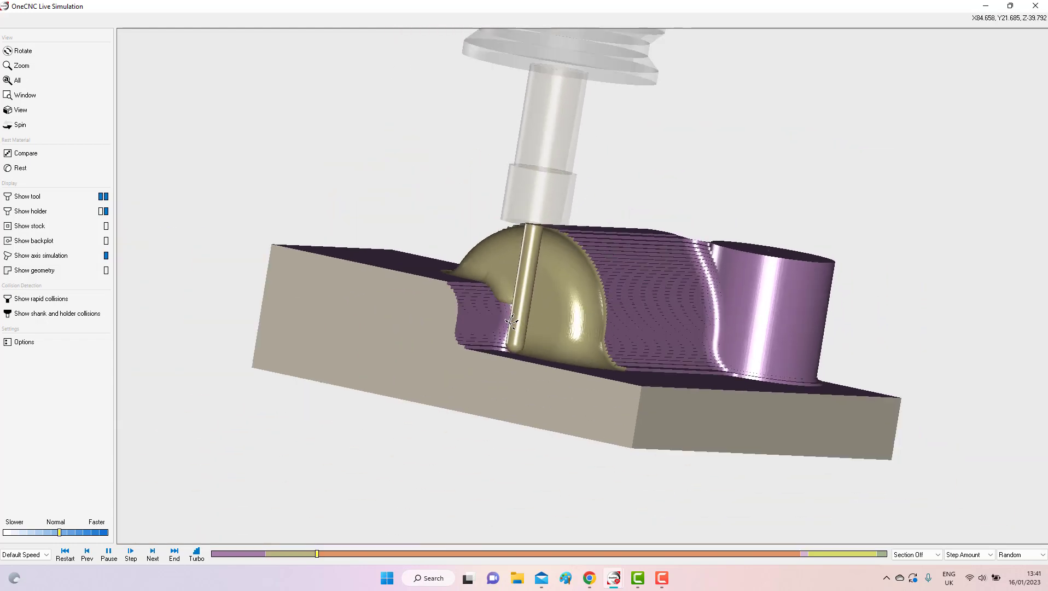
pyautogui.moveTo(509, 325); pyautogui.dragTo(478, 359, button='middle')
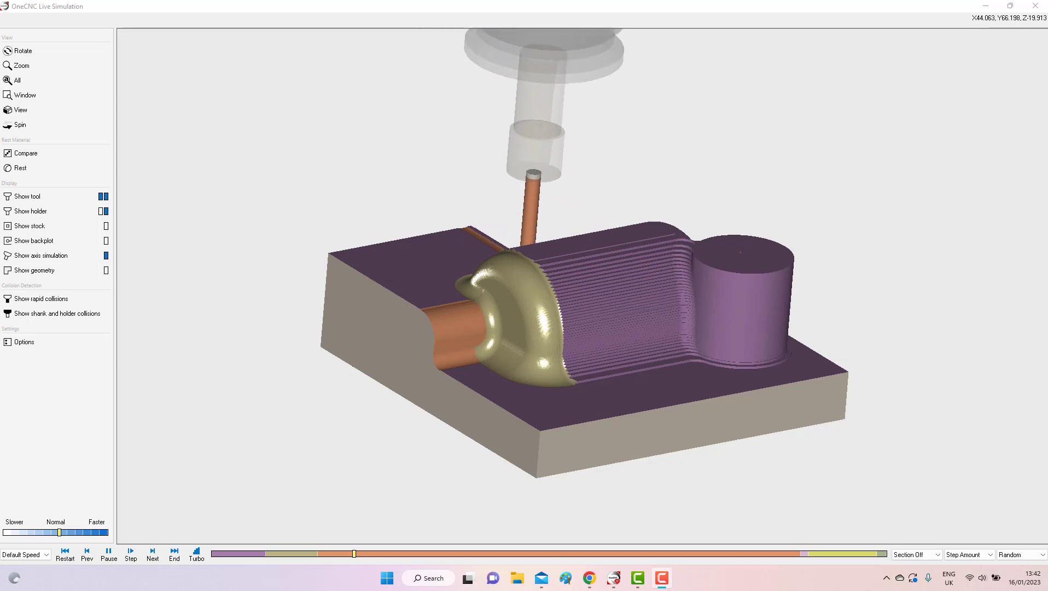
pyautogui.moveTo(739, 424)
pyautogui.mouseDown()
pyautogui.moveTo(701, 307)
pyautogui.moveTo(509, 306)
pyautogui.moveTo(328, 438)
pyautogui.moveTo(307, 470)
pyautogui.moveTo(315, 487)
pyautogui.moveTo(325, 459)
pyautogui.mouseUp()
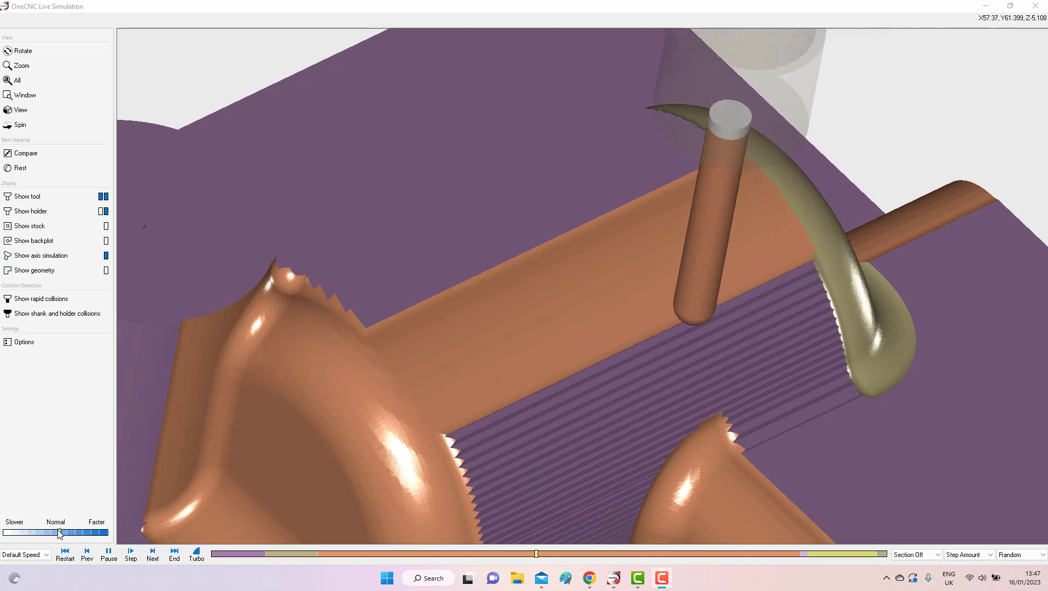
# Raise the simulation speed above normal and examine the finishing of the half-round body, round boss and base fillets through to the completed part
pyautogui.moveTo(60, 533); pyautogui.dragTo(66, 535)
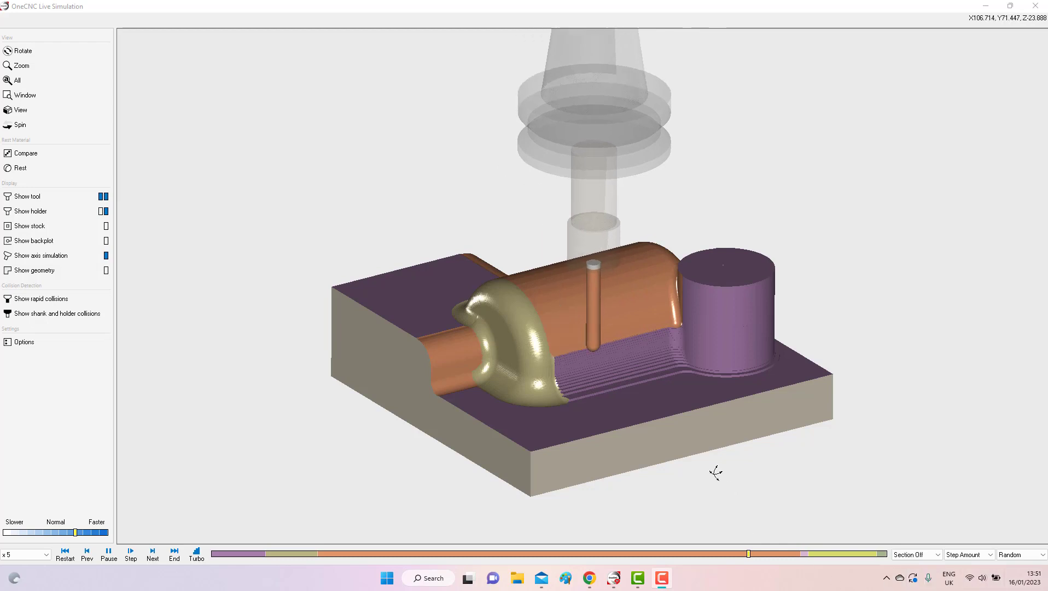
pyautogui.scroll(2, 684, 376)
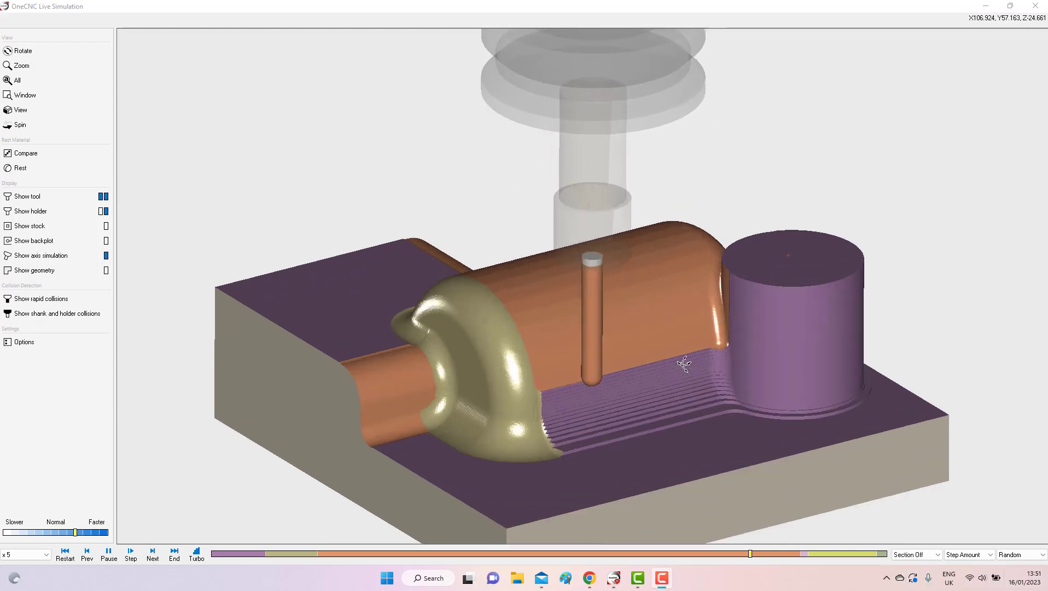
pyautogui.scroll(2, 708, 376)
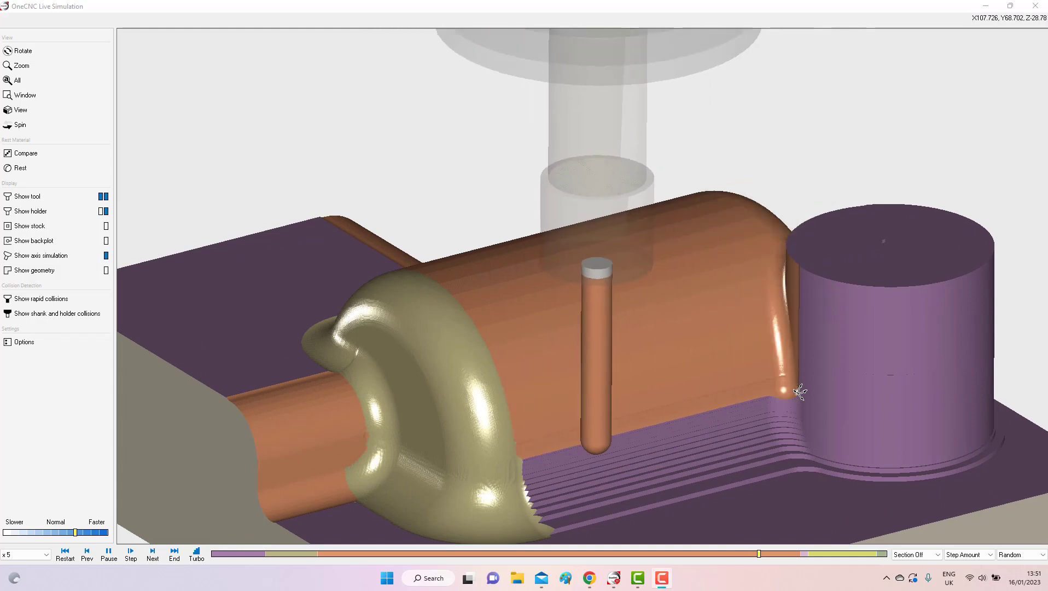
pyautogui.scroll(-1, 800, 392)
pyautogui.scroll(-3, 800, 391)
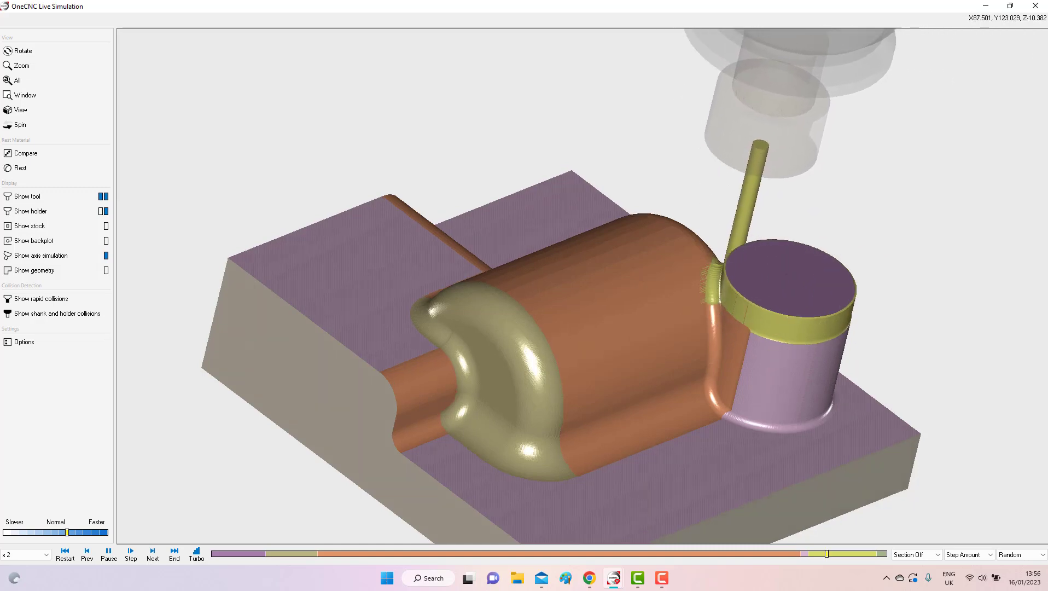
pyautogui.moveTo(618, 334); pyautogui.dragTo(536, 303, button='middle')
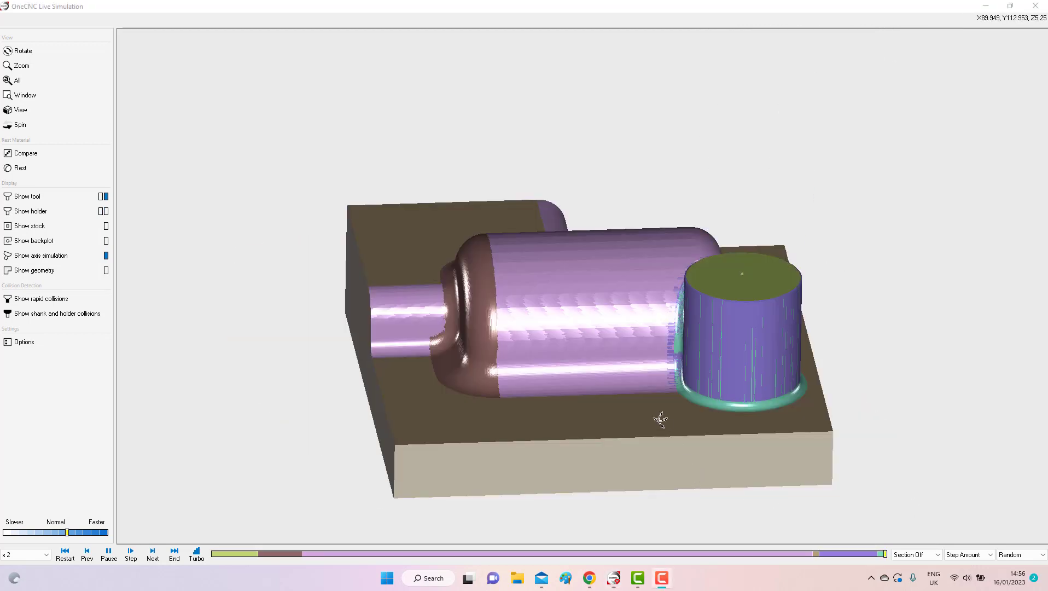
pyautogui.moveTo(652, 419); pyautogui.dragTo(833, 497)
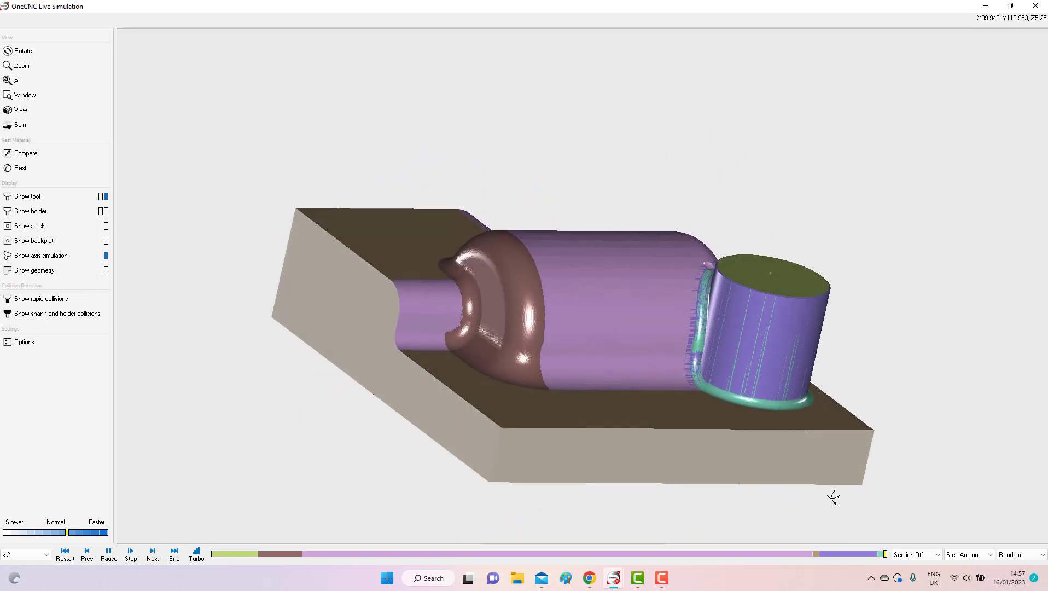